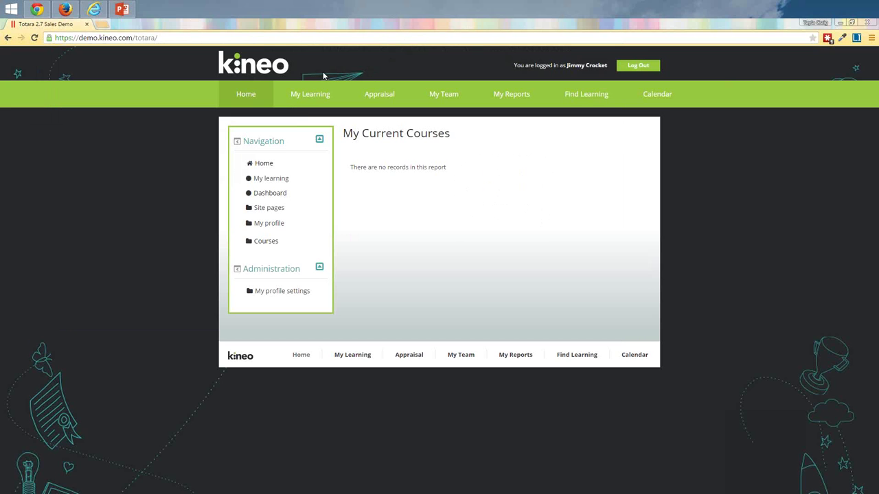
Step: Open the Administrator Dashboard and dock its Navigation and Administration blocks
mouse_move(247, 96)
left_click(244, 117)
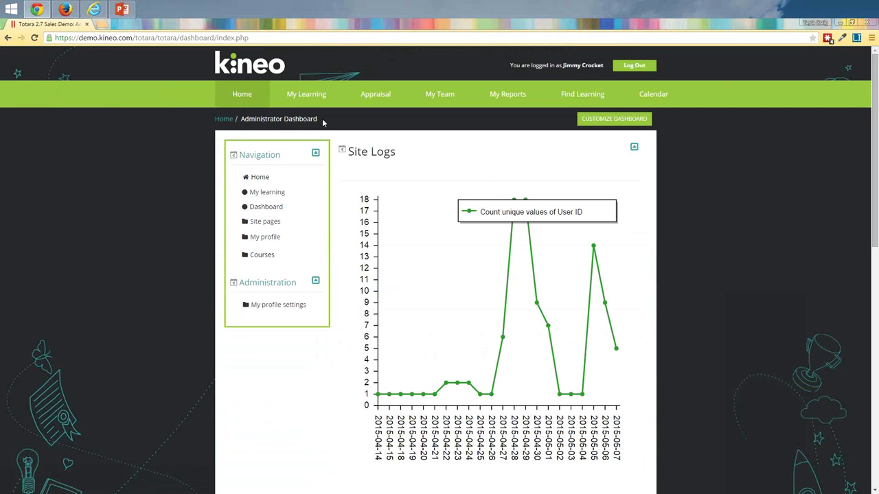
mouse_move(322, 118)
left_mouse_down()
mouse_move(249, 119)
mouse_move(328, 120)
left_mouse_up()
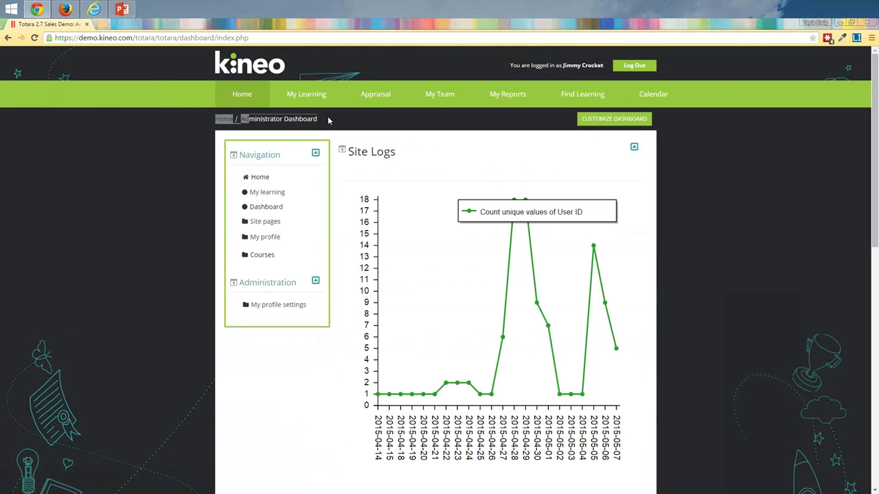
left_click(256, 124)
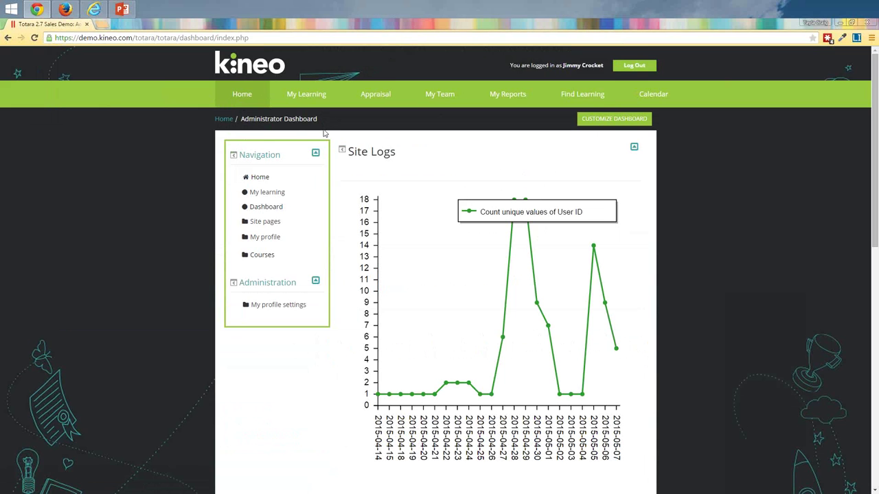
left_click(233, 158)
left_click(233, 158)
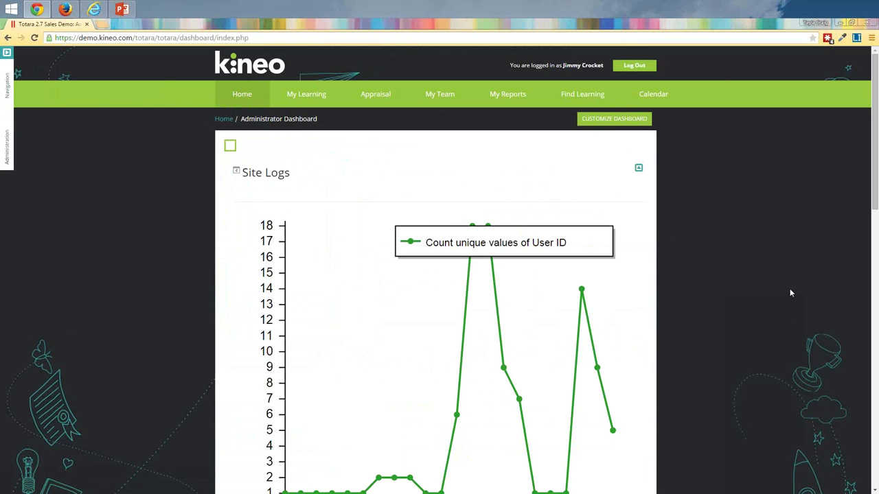
Step: Inspect the data points of the Site Logs line chart, moving its legend away from the plotted peaks
scroll(790, 294, "down", 2)
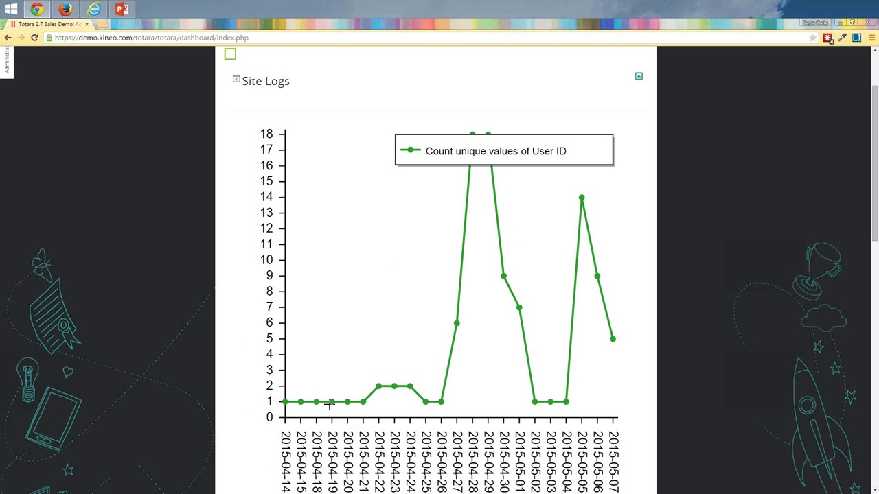
mouse_move(364, 406)
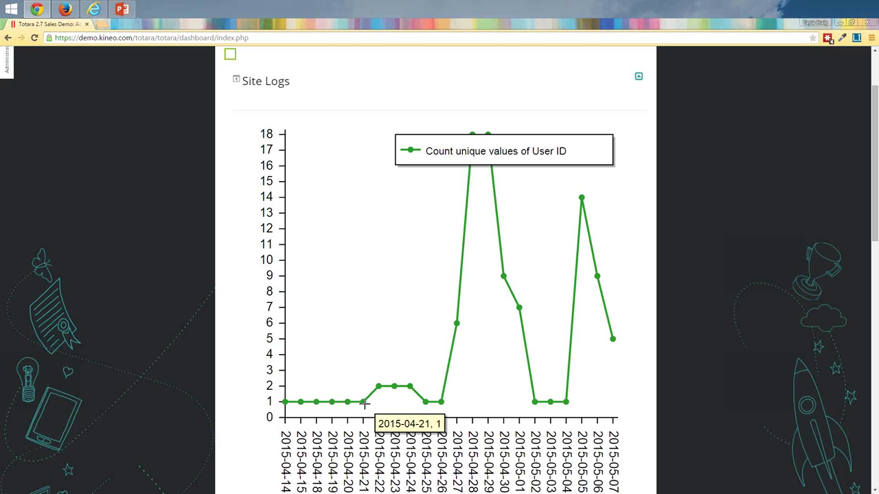
left_click_drag(503, 145, 320, 184)
mouse_move(473, 134)
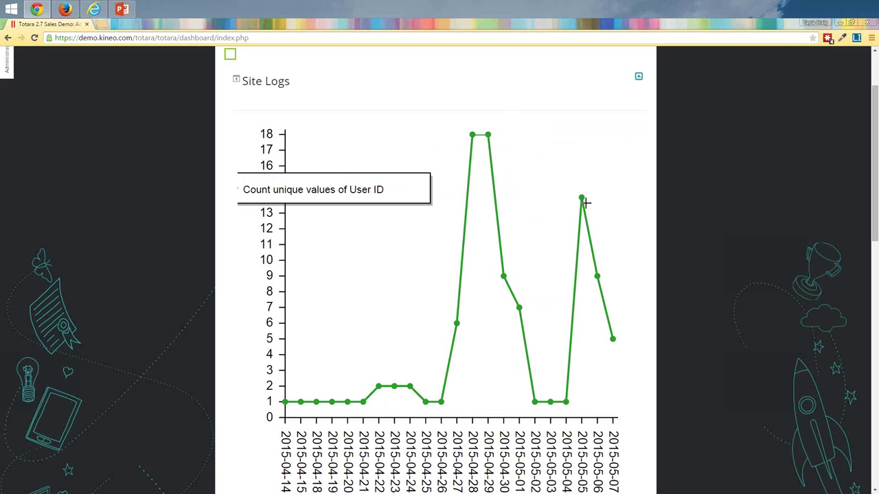
left_click_drag(325, 191, 412, 302)
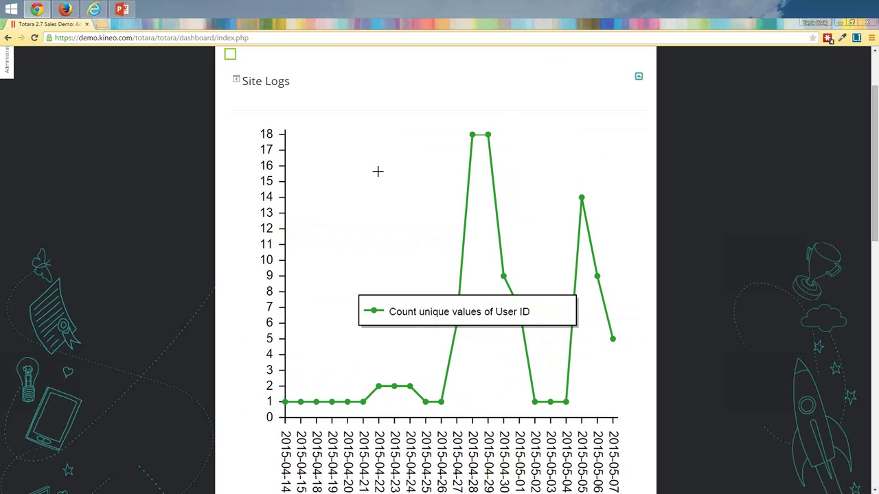
scroll(377, 171, "down", 2)
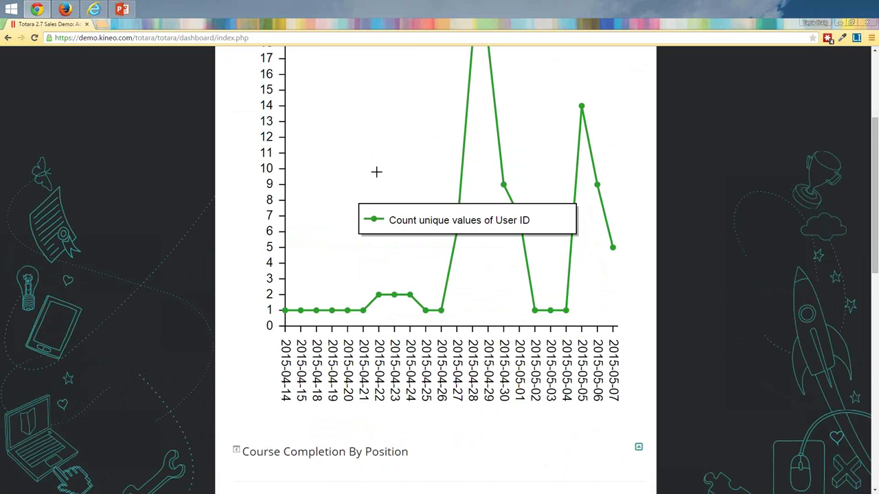
scroll(377, 172, "down", 1)
scroll(277, 197, "up", 5)
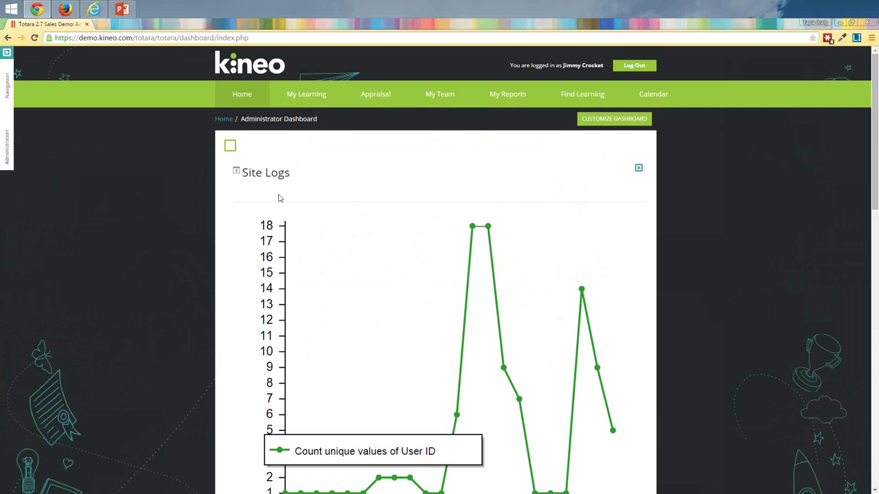
Step: Dock the Site Logs block and inspect the slices of the Course Completion By Position pie chart
left_click(236, 171)
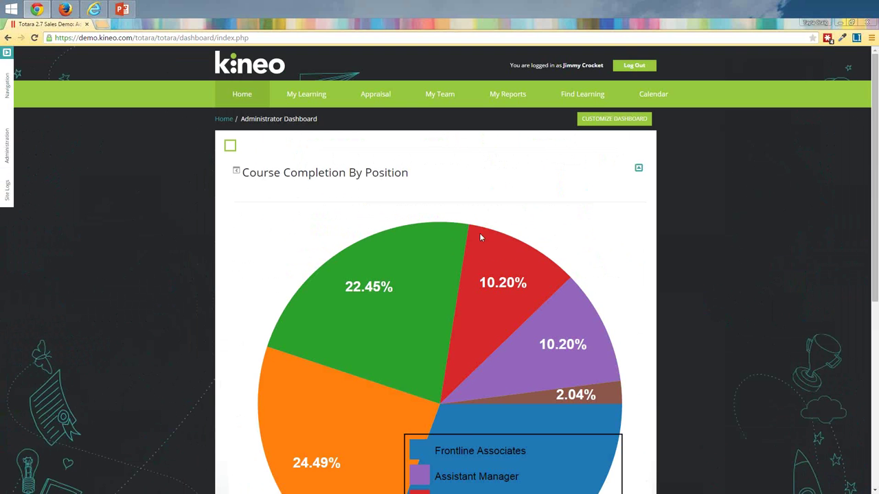
scroll(618, 237, "down", 1)
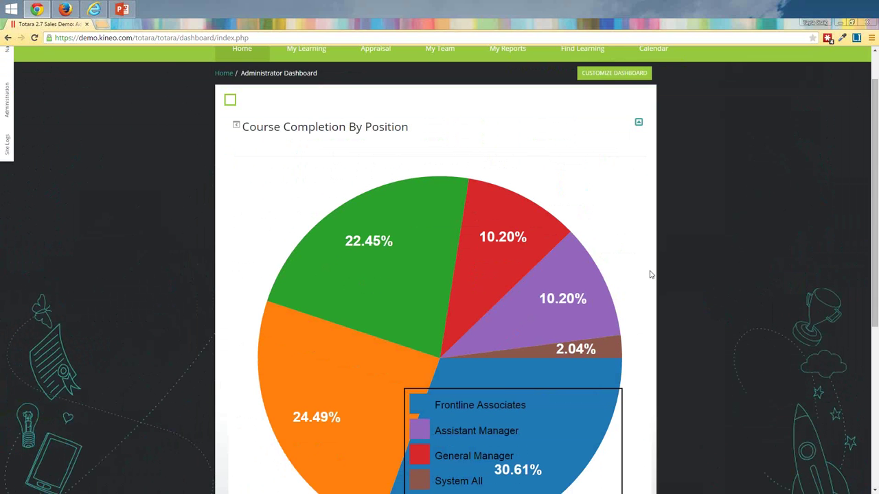
scroll(651, 275, "down", 1)
scroll(652, 272, "down", 1)
scroll(648, 264, "up", 1)
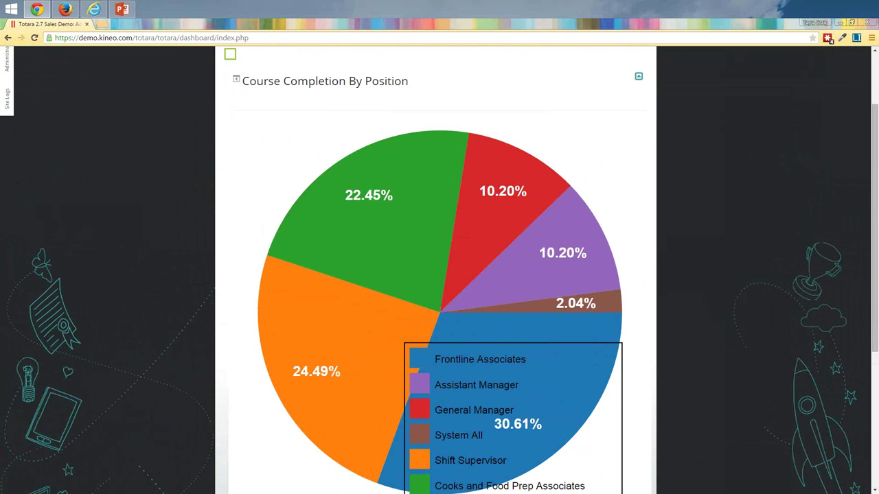
mouse_move(432, 190)
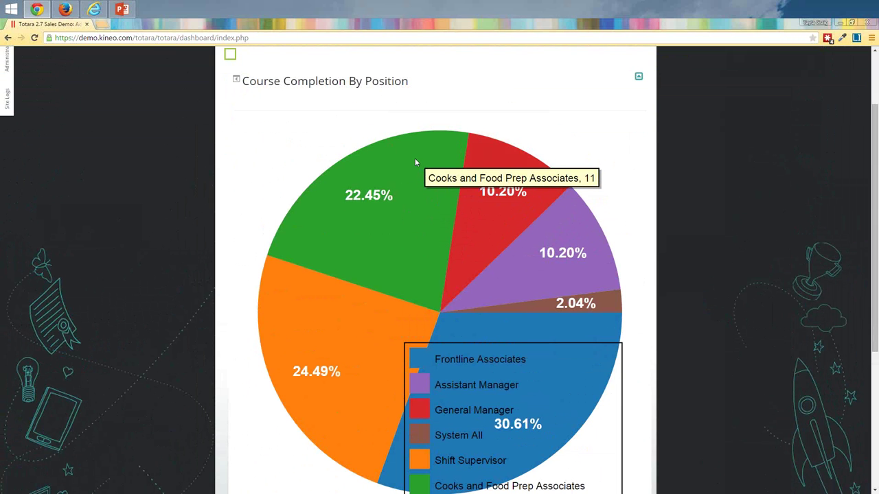
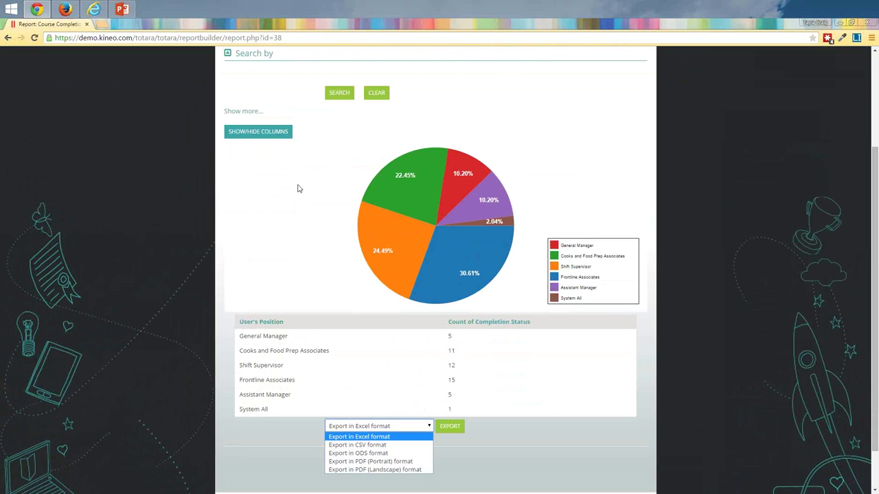
Step: Return to the Administrator Dashboard and open the report Sum of Users Complete, Not Complete, Not Started (Graphical)
scroll(298, 188, "up", 1)
left_click(9, 40)
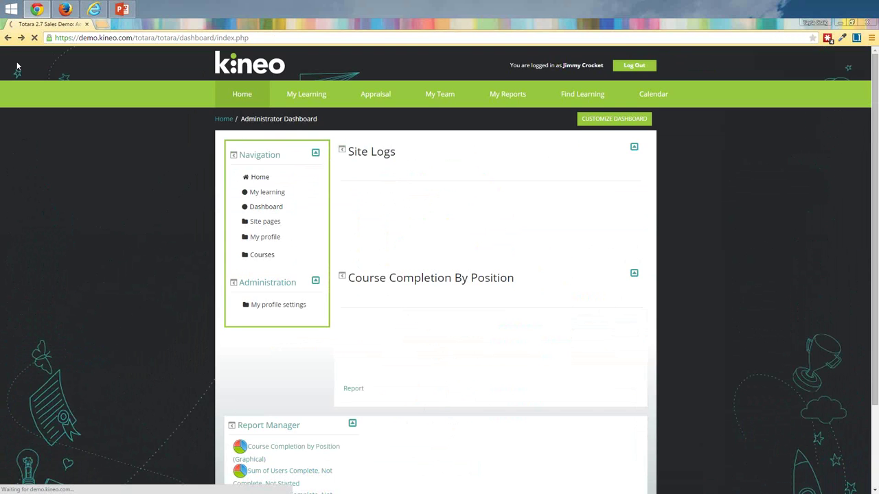
scroll(247, 254, "down", 5)
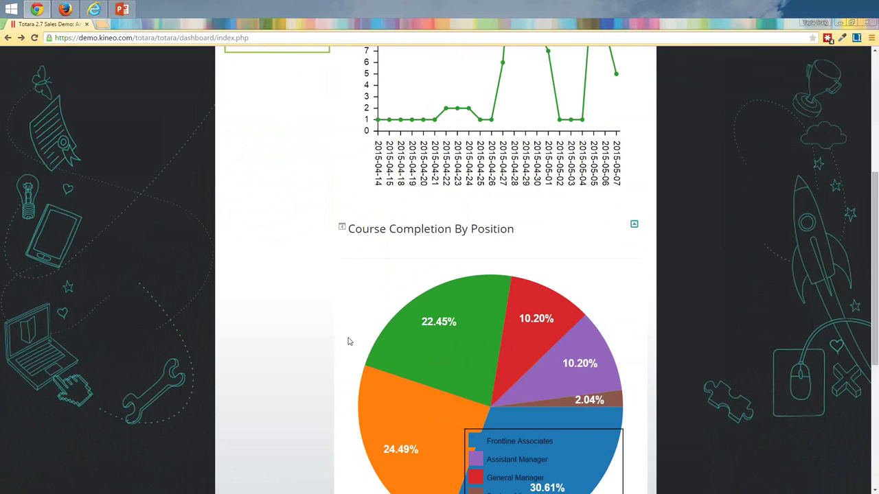
scroll(348, 341, "down", 5)
left_click(299, 396)
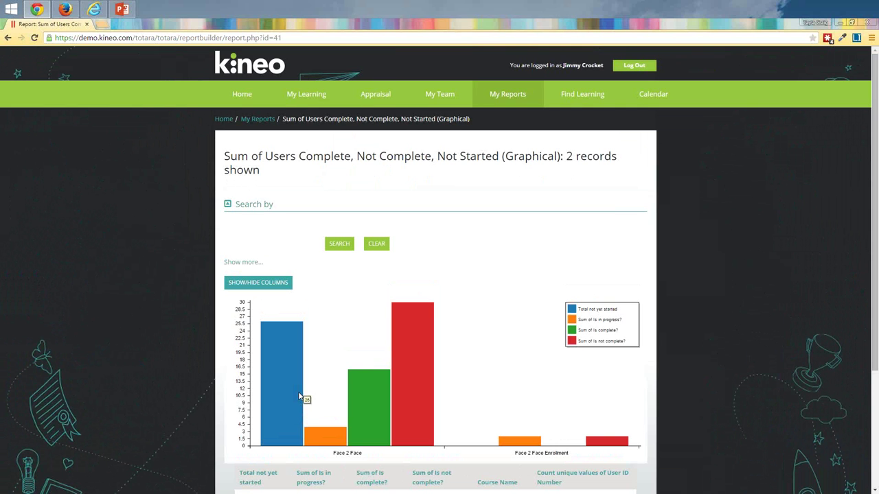
Step: Enlarge the report page to 125% so the bar chart and its data table are easier to read
scroll(320, 388, "down", 2)
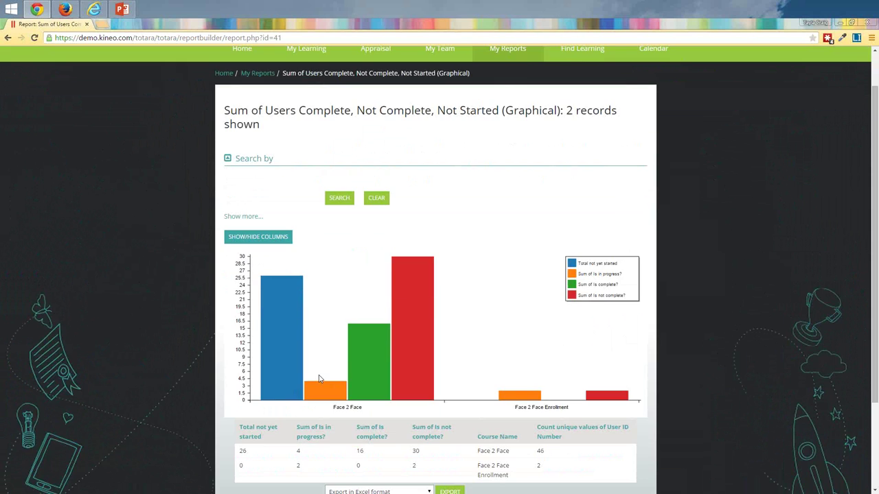
key("ctrl+plus")
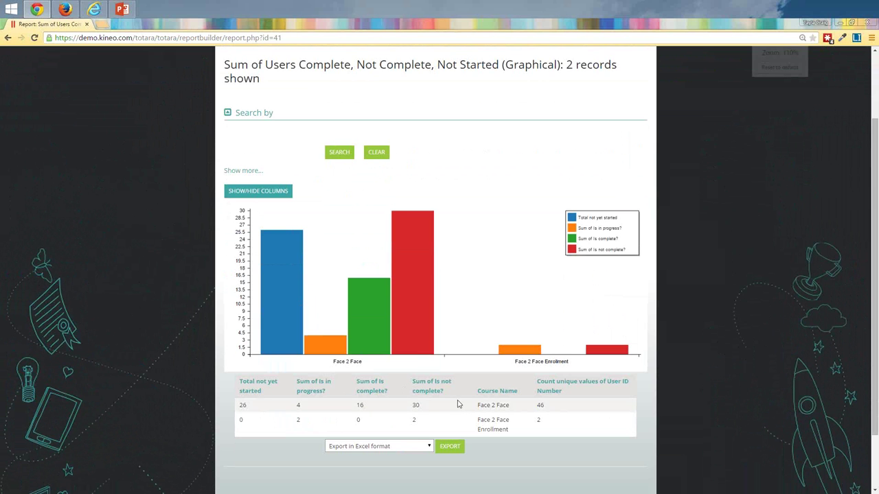
key("ctrl+plus")
scroll(453, 398, "down", 1)
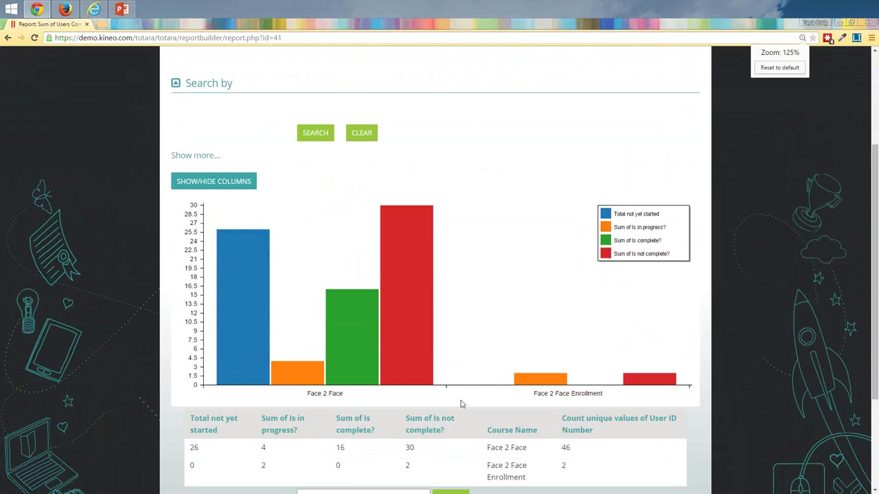
scroll(461, 404, "down", 1)
scroll(462, 404, "down", 1)
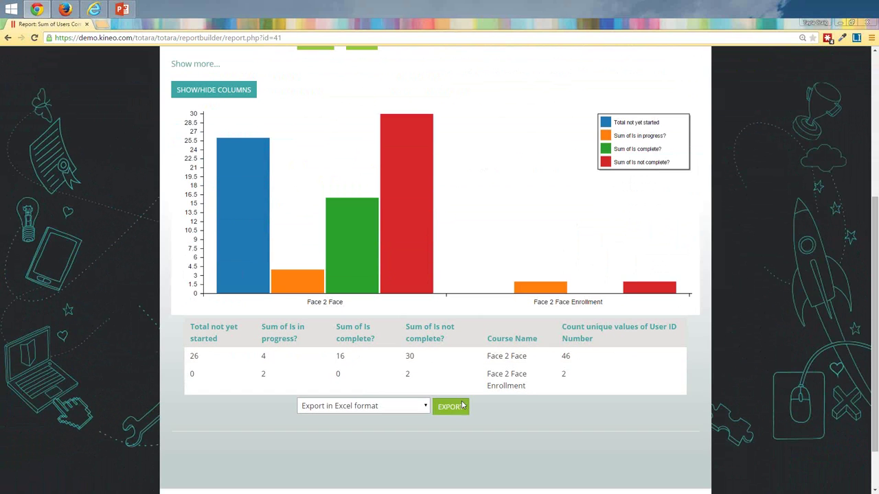
Step: Compare the completion status bars for the Face 2 Face and Face 2 Face Enrollment courses with the table's values
triple_click(344, 303)
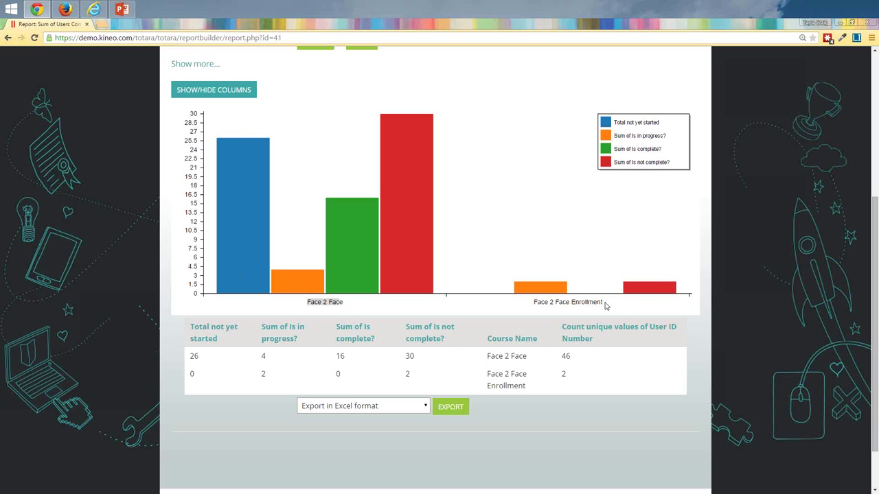
mouse_move(548, 290)
mouse_move(666, 291)
mouse_move(248, 232)
mouse_move(293, 283)
mouse_move(411, 177)
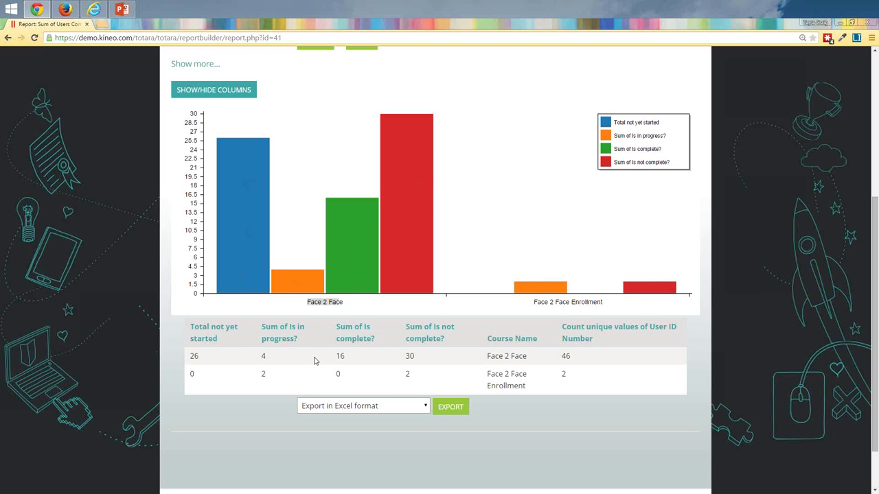
double_click(565, 356)
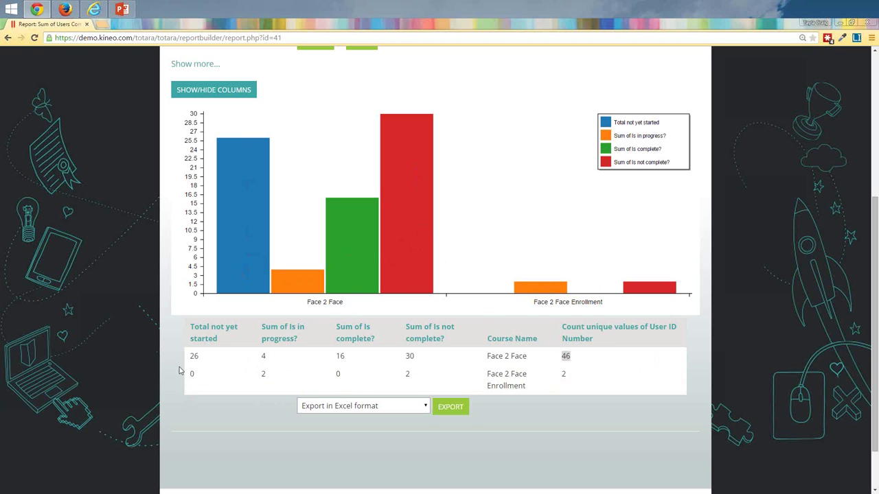
scroll(413, 383, "up", 1)
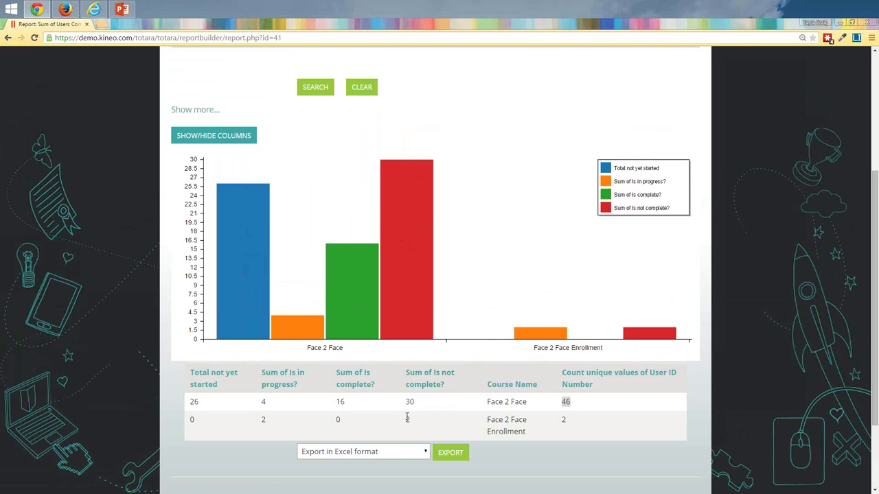
scroll(407, 417, "up", 3)
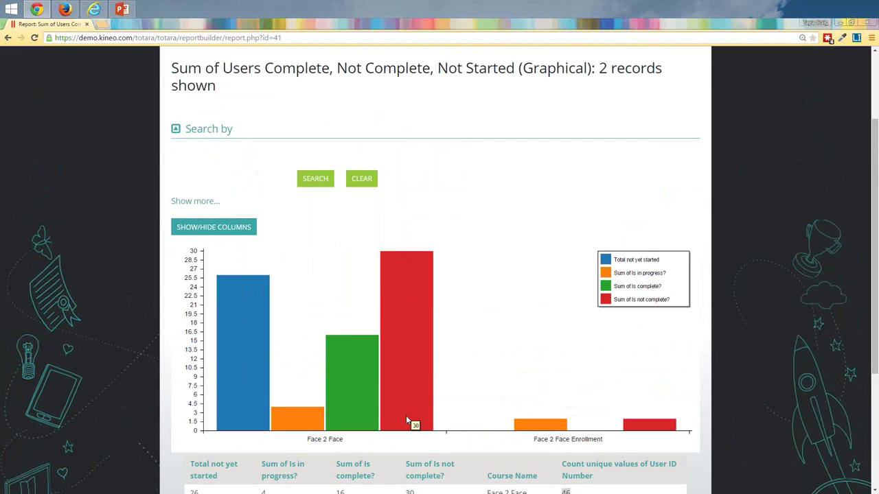
Step: Return to the dashboard and open the non-graphical report Sum of Users Complete, Not Complete, Not Started
left_click(9, 38)
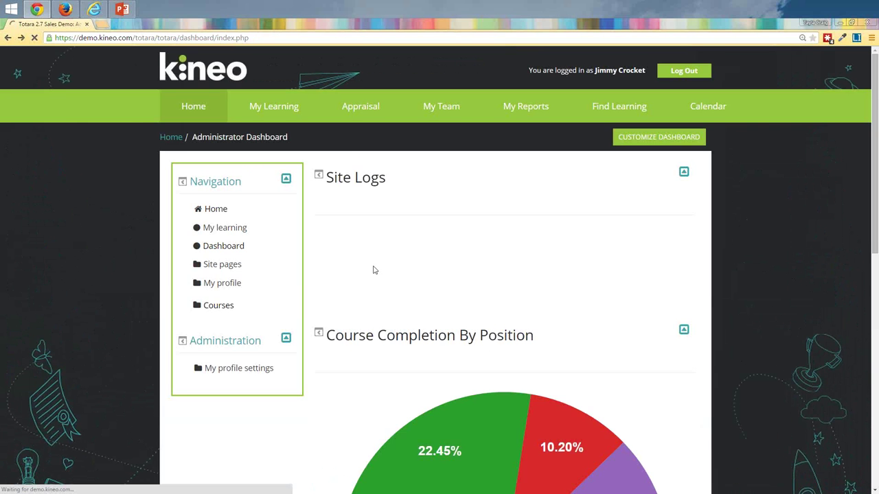
scroll(374, 270, "down", 7)
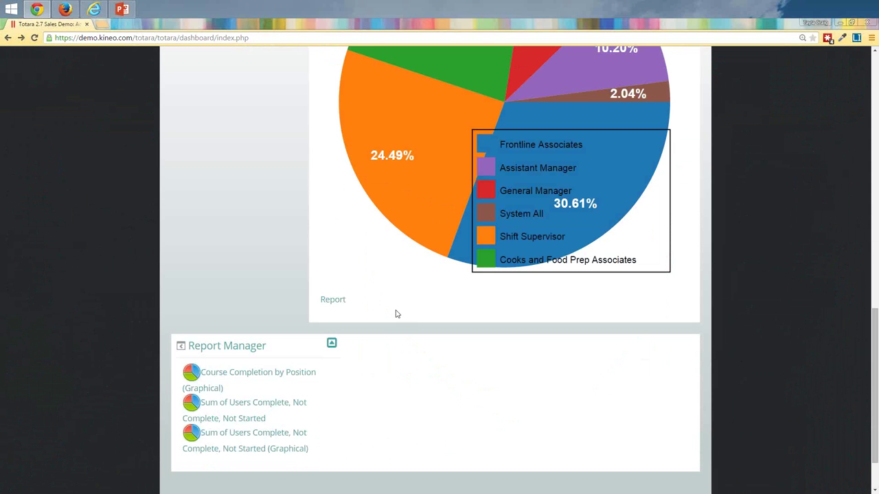
left_click(235, 425)
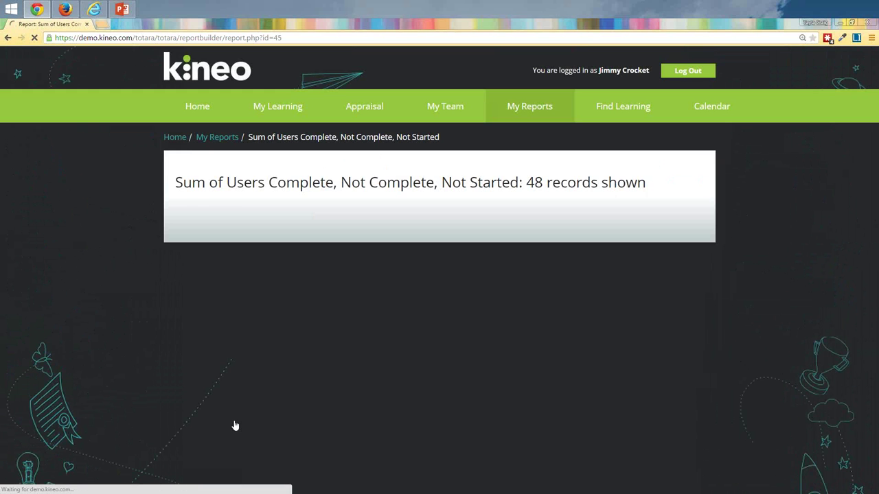
Step: Sort the report's records by the "Is complete?" column in descending order, with Yes entries first
scroll(234, 426, "down", 2)
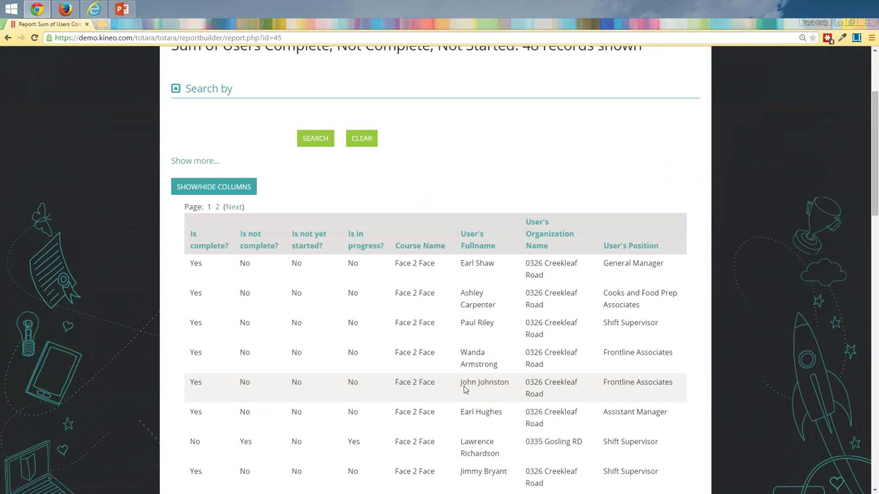
left_click(195, 247)
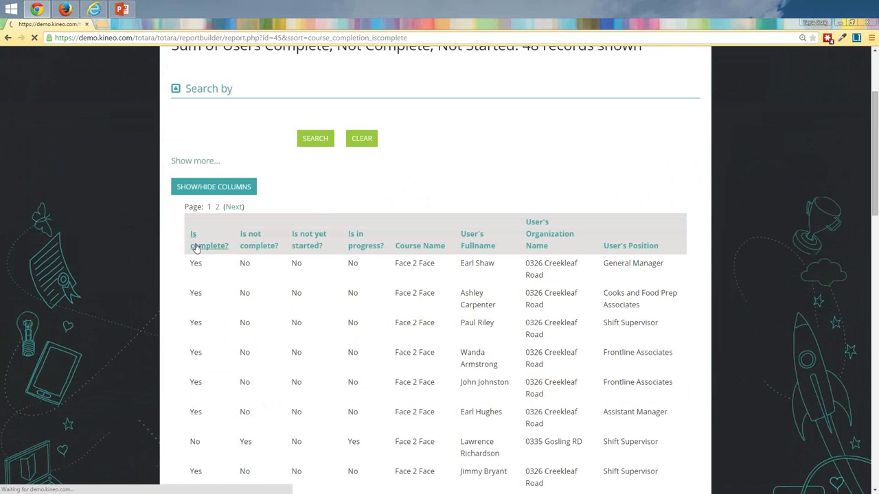
scroll(252, 294, "down", 1)
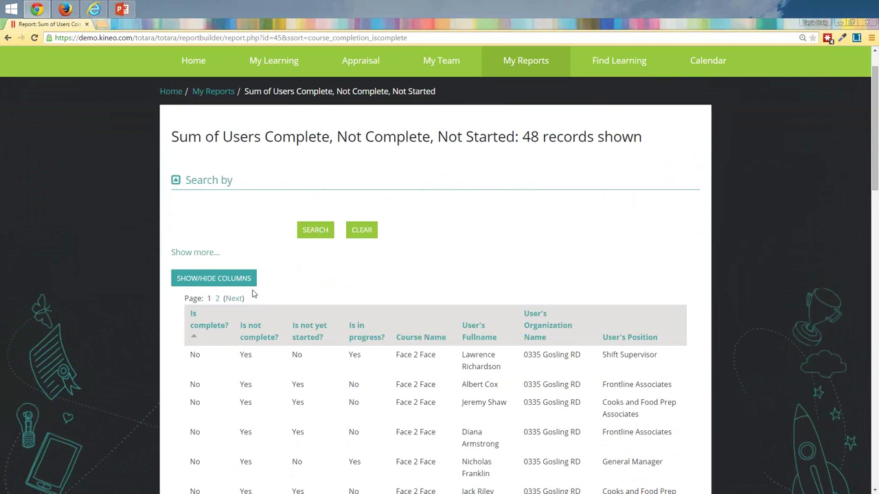
scroll(252, 294, "down", 3)
left_click(195, 194)
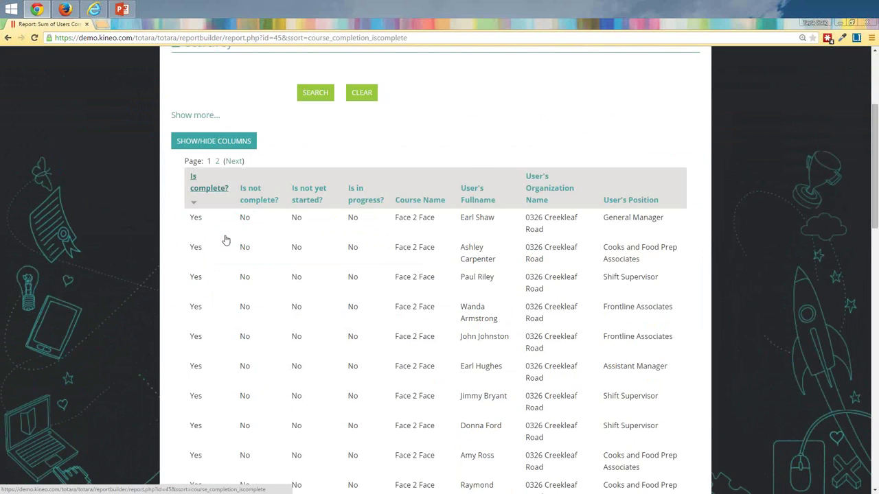
scroll(226, 239, "down", 2)
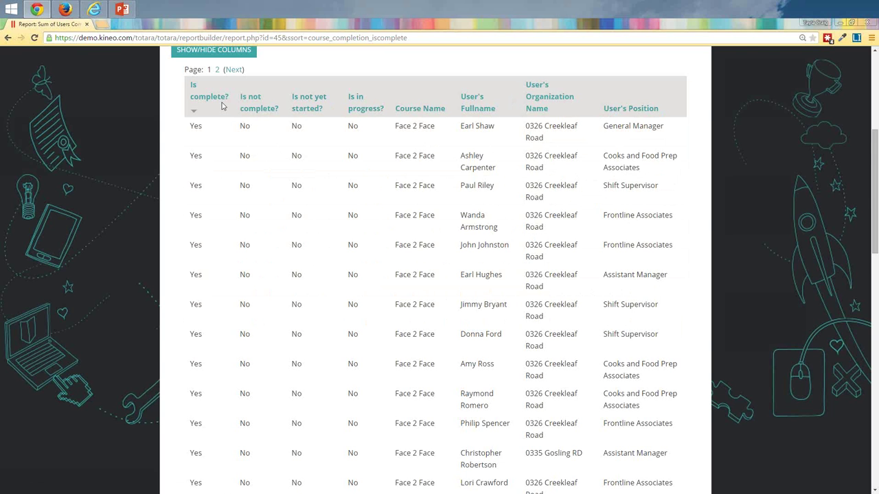
Step: Review the sorted records through the end of the report and check the available export formats without exporting
scroll(221, 102, "down", 3)
scroll(227, 110, "down", 6)
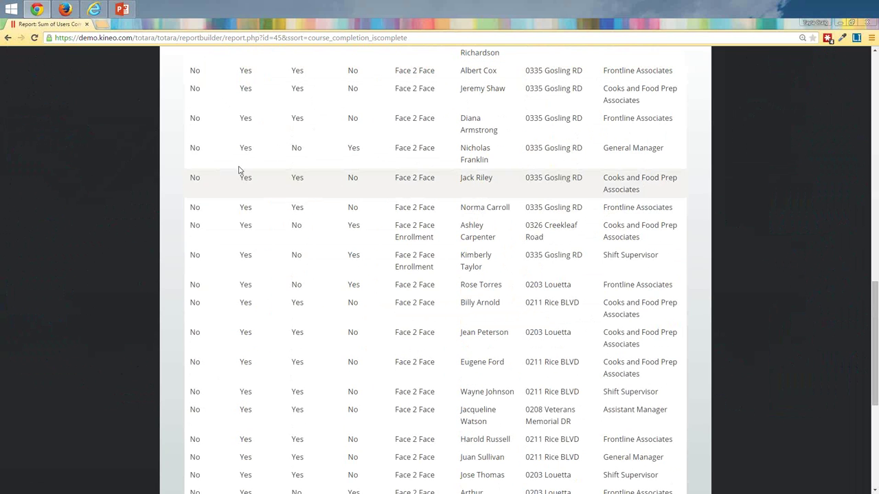
scroll(239, 170, "down", 5)
left_click(412, 347)
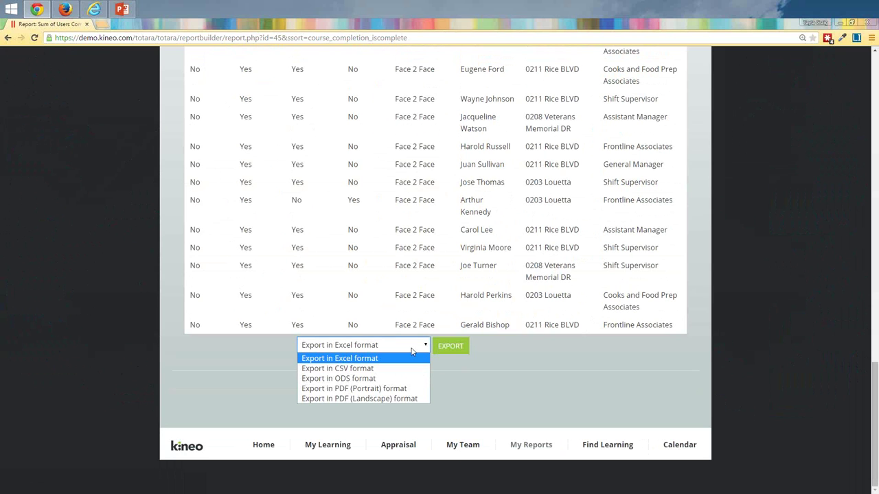
left_click(738, 276)
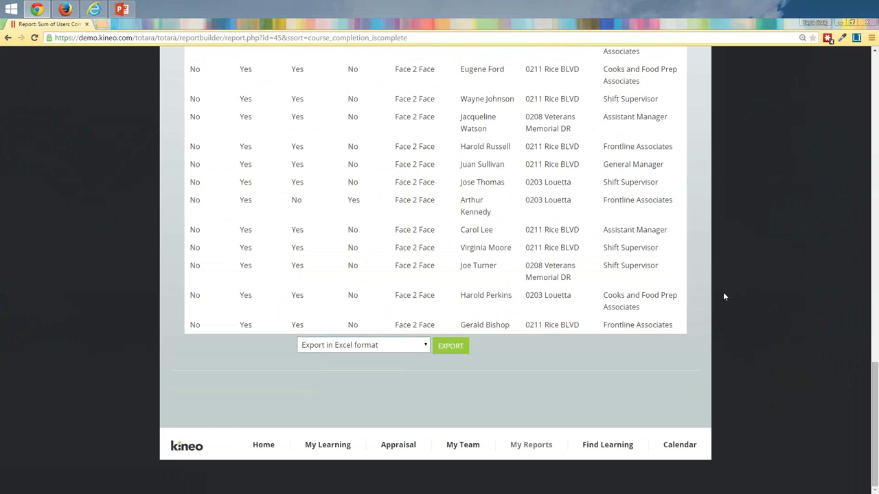
Step: Return to the administrator dashboard and undock the Navigation, Administration and Site Logs blocks back onto the page
scroll(724, 293, "up", 10)
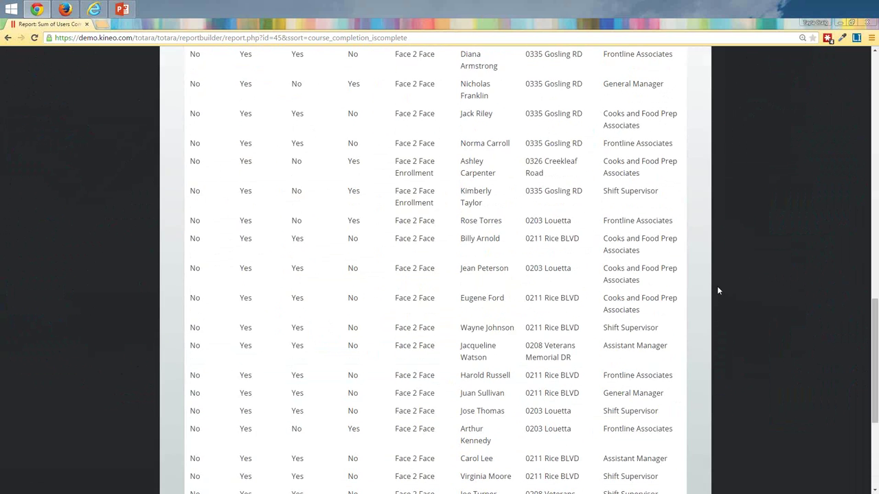
scroll(716, 285, "up", 8)
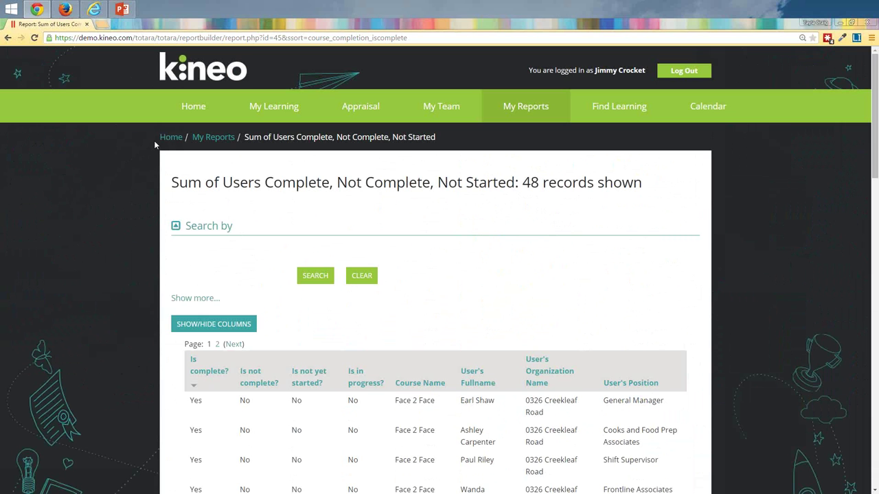
mouse_move(193, 114)
left_click(195, 134)
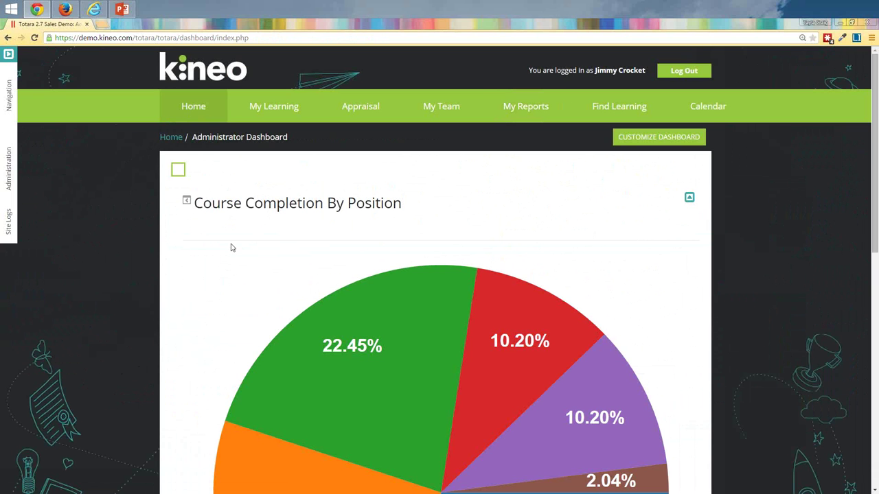
left_click(9, 55)
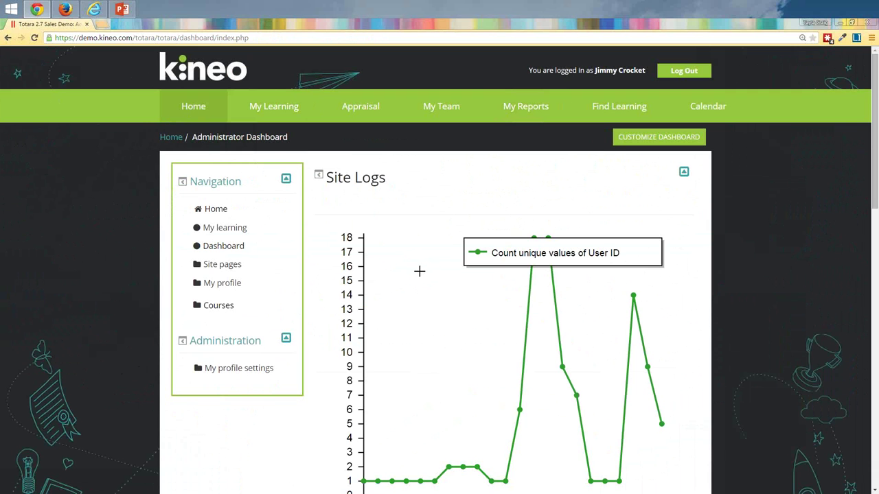
Step: Switch to the Firefox session and open the manager's dashboard, Webinar 5715 - GM/AM
left_click(63, 9)
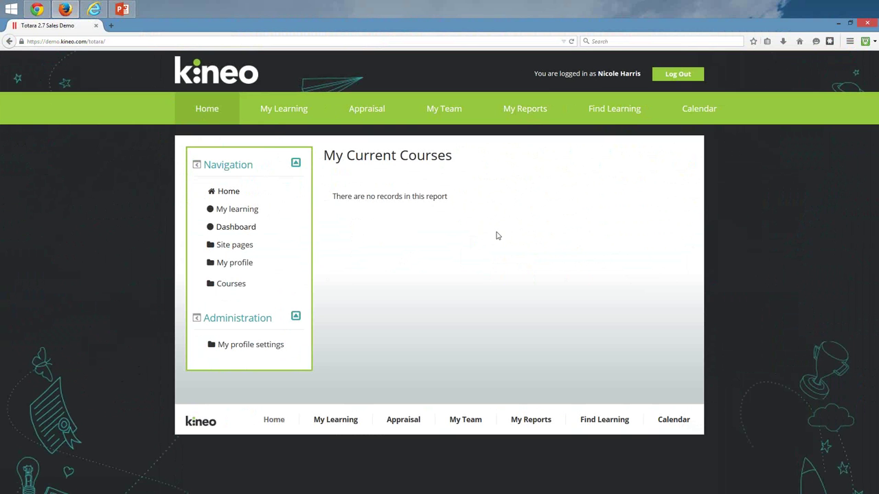
mouse_move(219, 116)
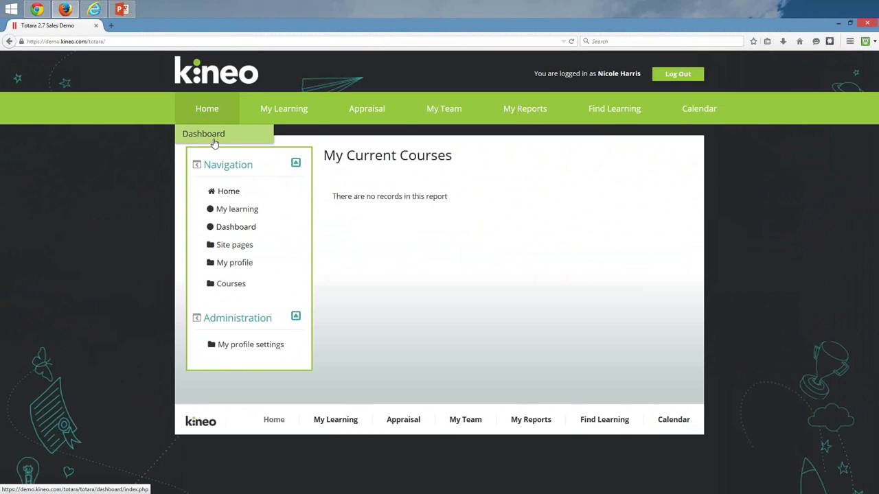
left_click(214, 142)
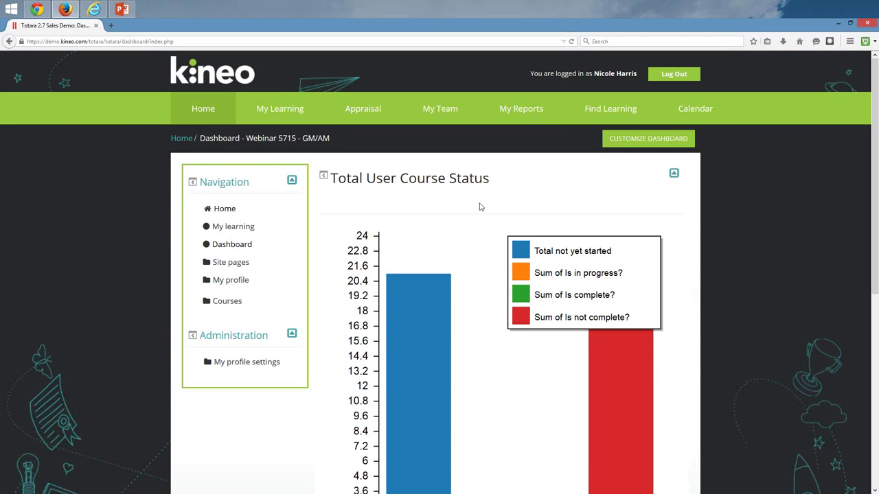
Step: Examine the Total User Course Status chart, open its full report and compare the bars with the data table
scroll(480, 207, "down", 1)
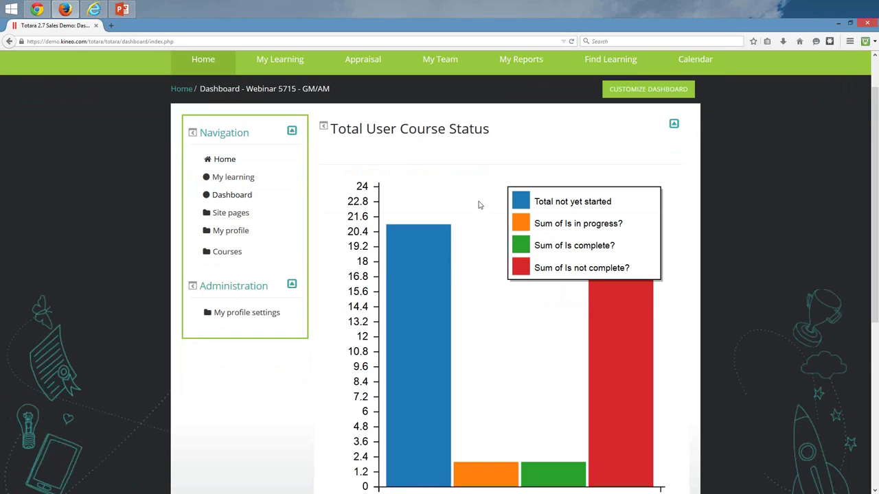
scroll(480, 204, "down", 1)
scroll(367, 73, "up", 1)
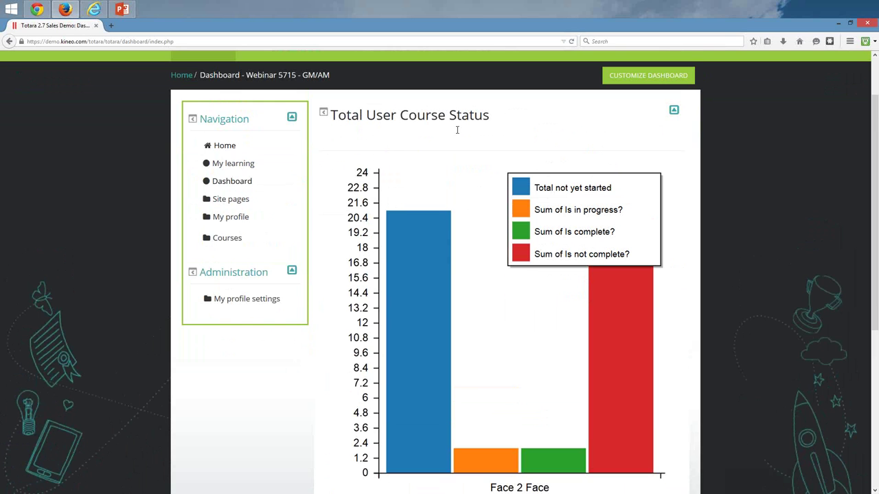
scroll(446, 132, "down", 1)
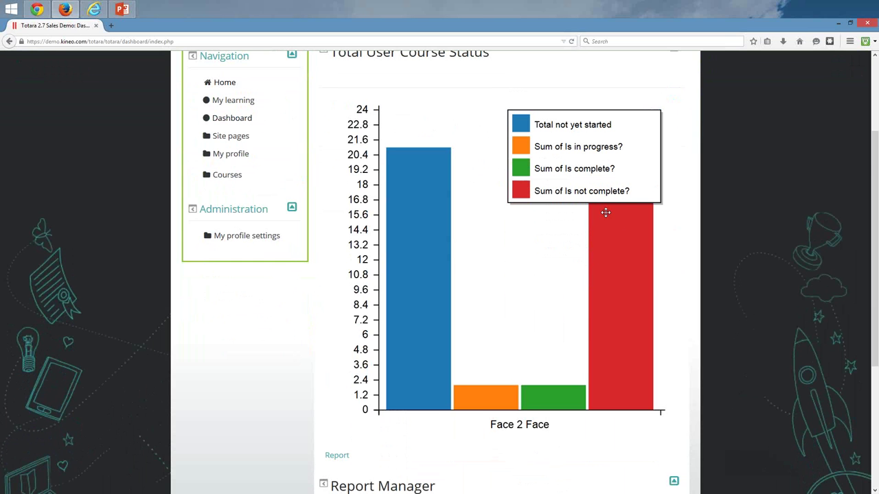
scroll(515, 306, "down", 3)
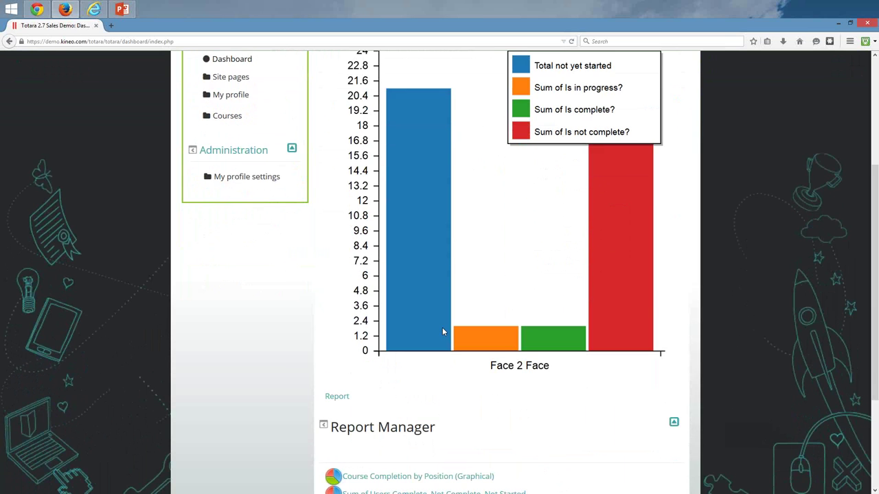
left_click(340, 397)
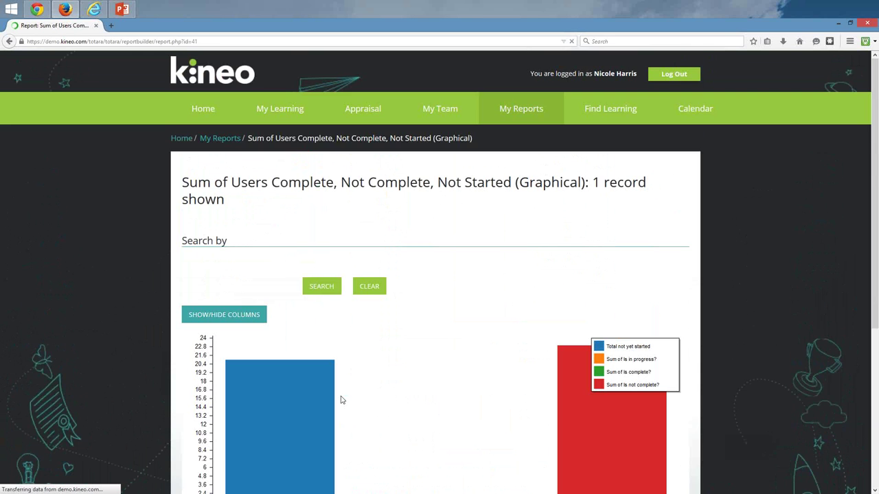
scroll(341, 400, "down", 6)
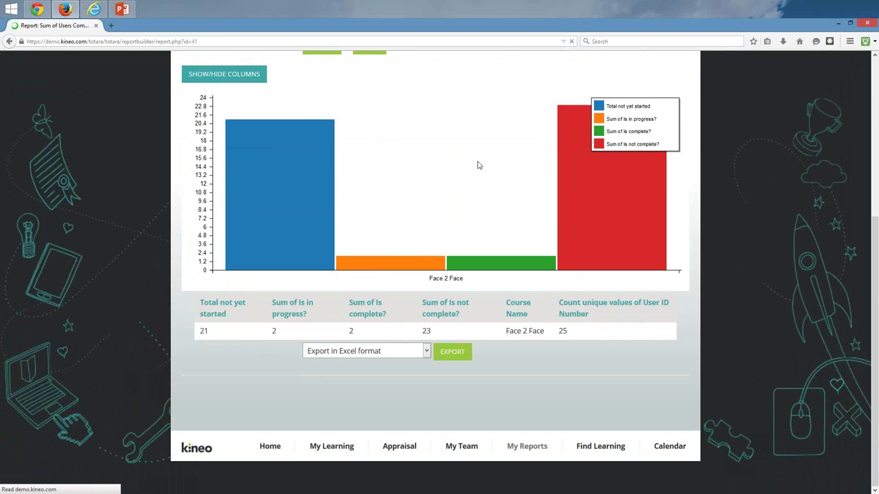
scroll(478, 166, "up", 5)
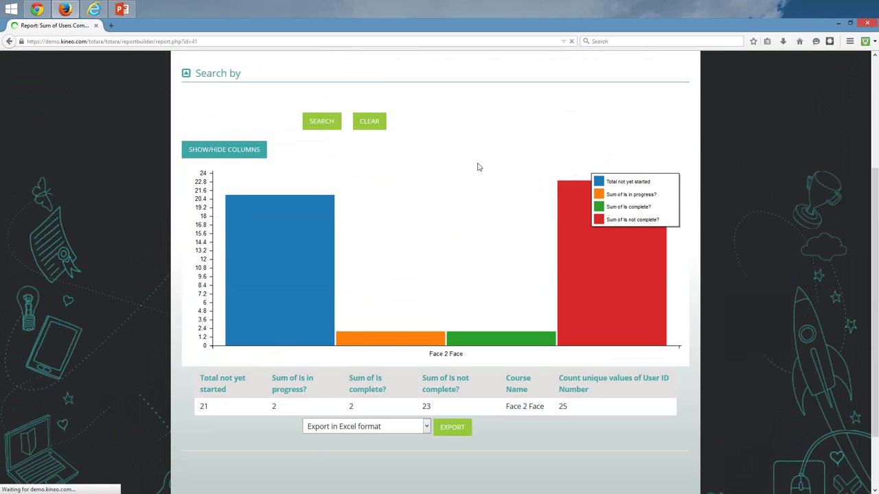
Step: Return to the dashboard, open the non-graphical report Sum of Users Complete, Not Complete, Not Started and look through its records
left_click(8, 42)
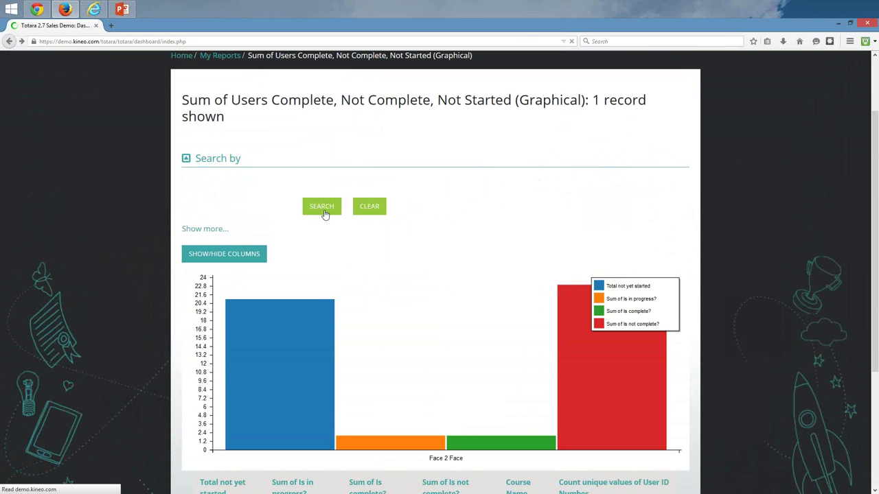
scroll(327, 222, "down", 1)
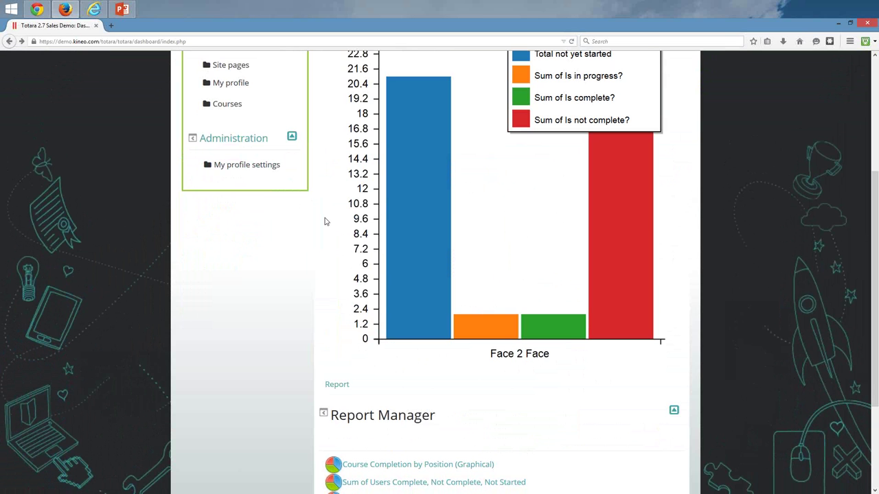
scroll(416, 364, "down", 3)
left_click(450, 344)
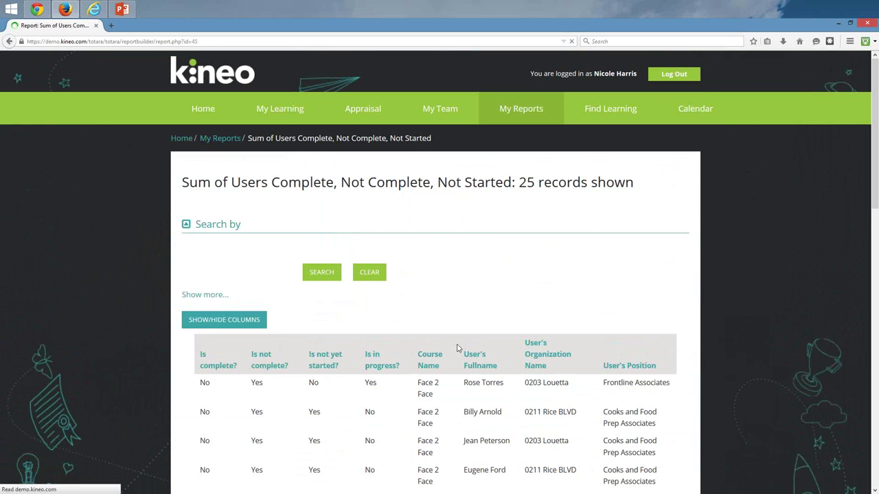
scroll(456, 348, "down", 6)
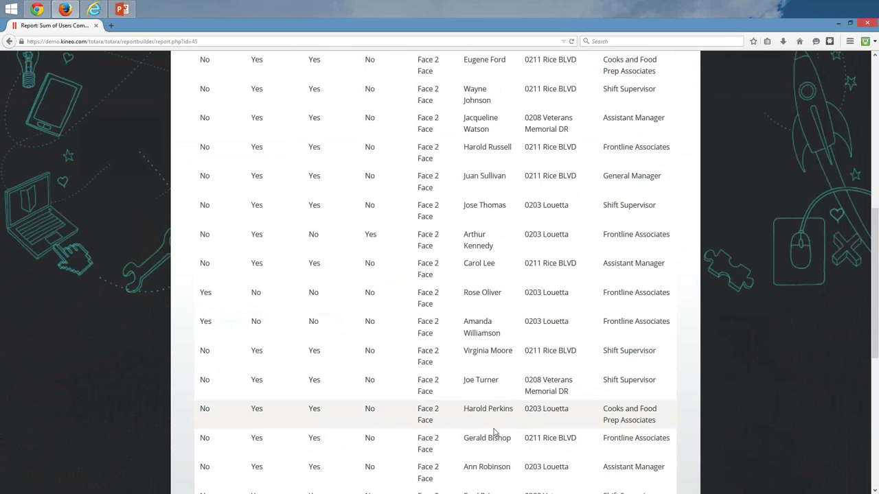
scroll(494, 432, "up", 1)
scroll(493, 431, "up", 6)
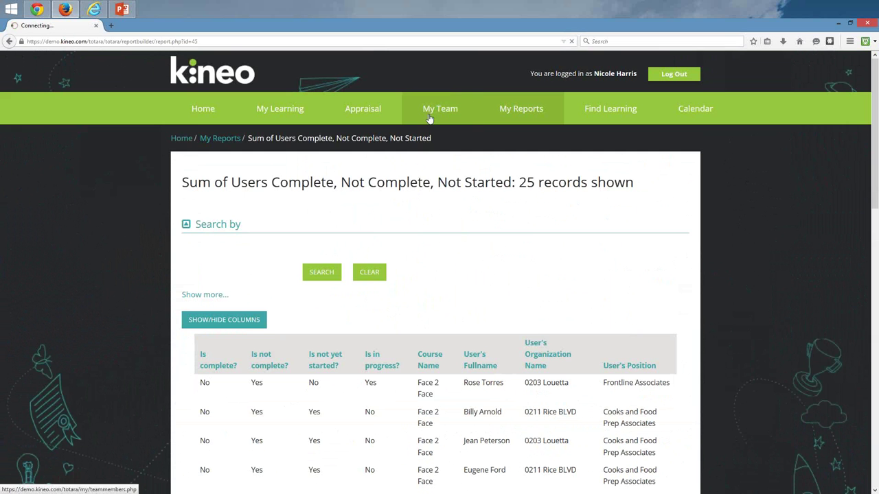
Step: Open the My Team page and examine the team members' course progress and per-member options
left_click(428, 112)
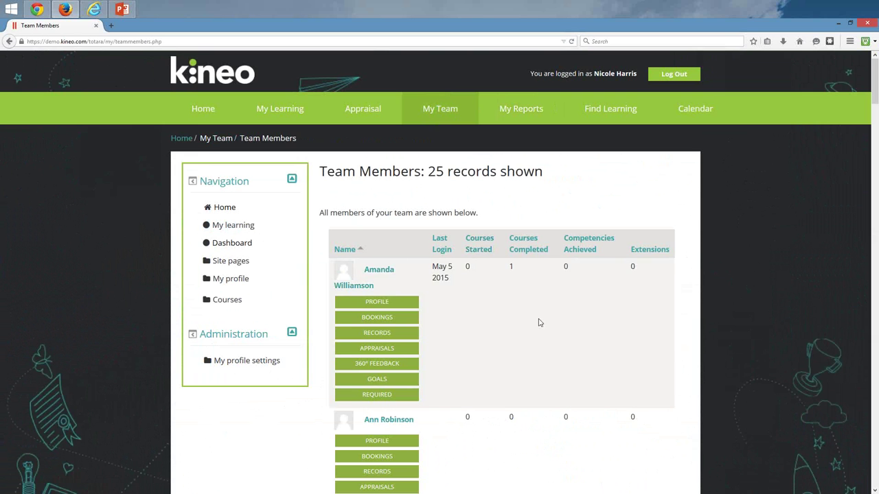
scroll(540, 322, "down", 1)
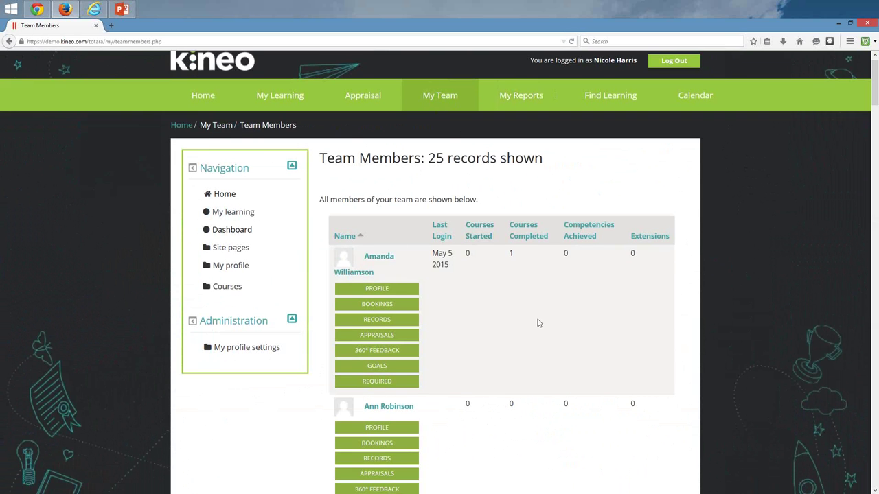
scroll(539, 323, "down", 3)
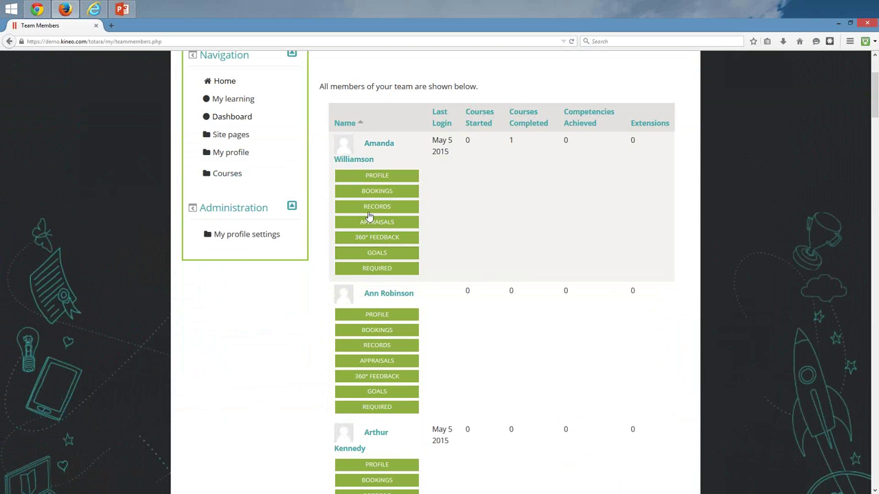
Step: Go back to the dashboard, open the Course Completion by Position (Graphical) report and review its pie chart and table
left_click(368, 214)
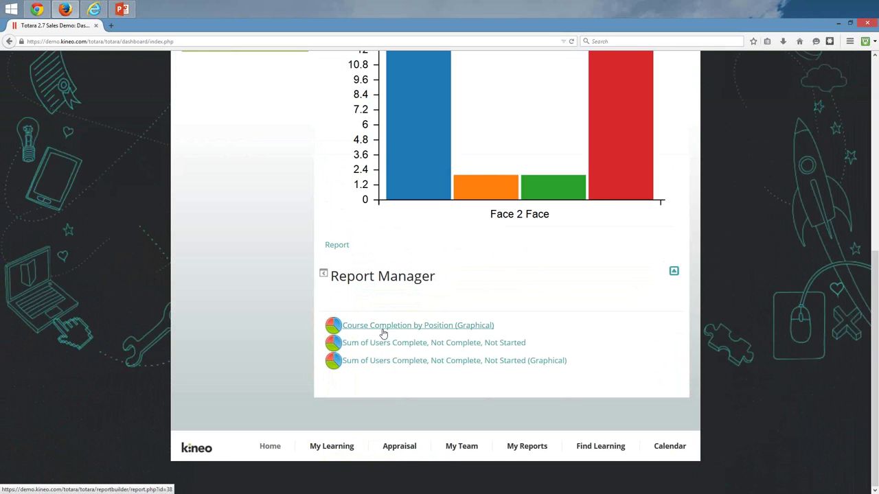
left_click(381, 329)
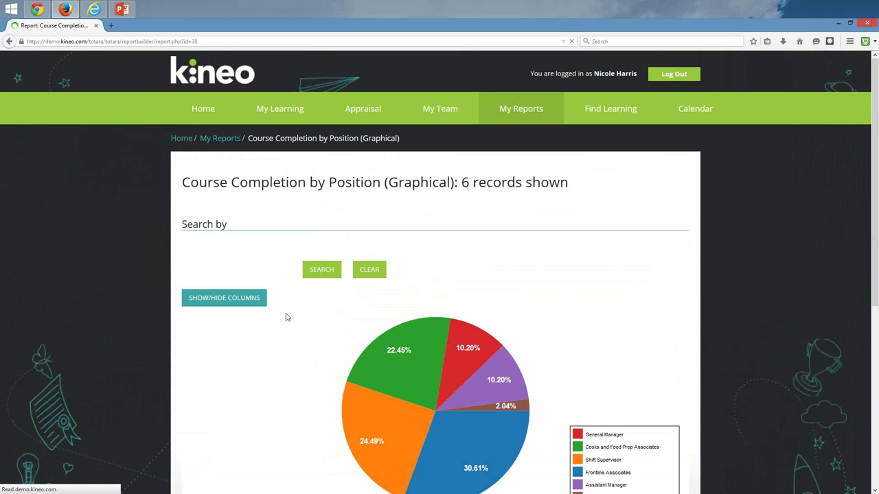
scroll(287, 317, "down", 1)
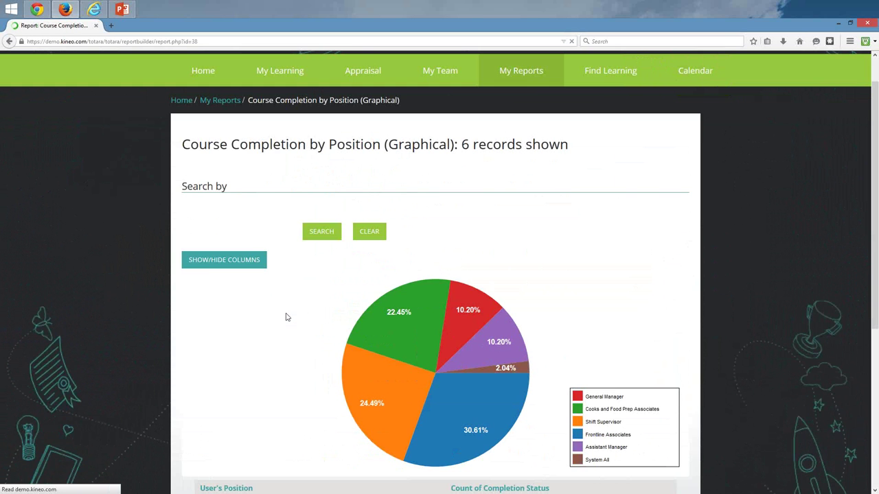
scroll(287, 318, "down", 3)
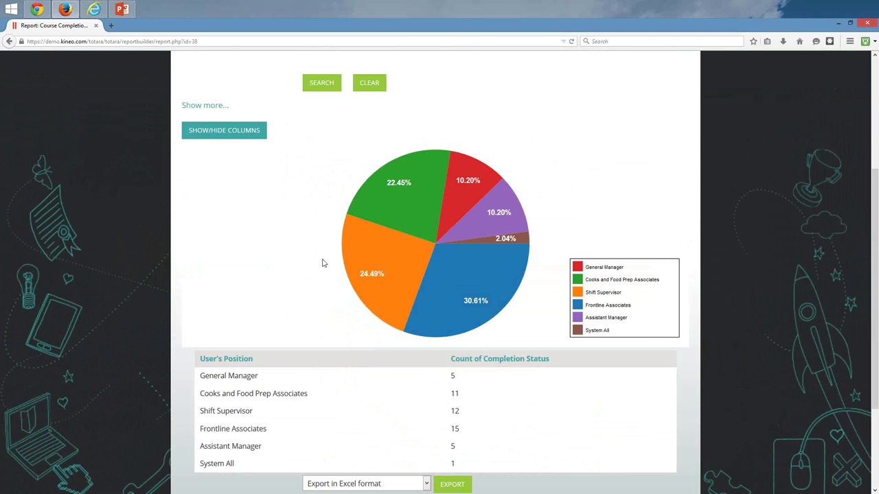
scroll(323, 263, "up", 5)
Step: Switch to the Internet Explorer session and open that user's Webinar 5715 - GM/AM dashboard
left_click(92, 11)
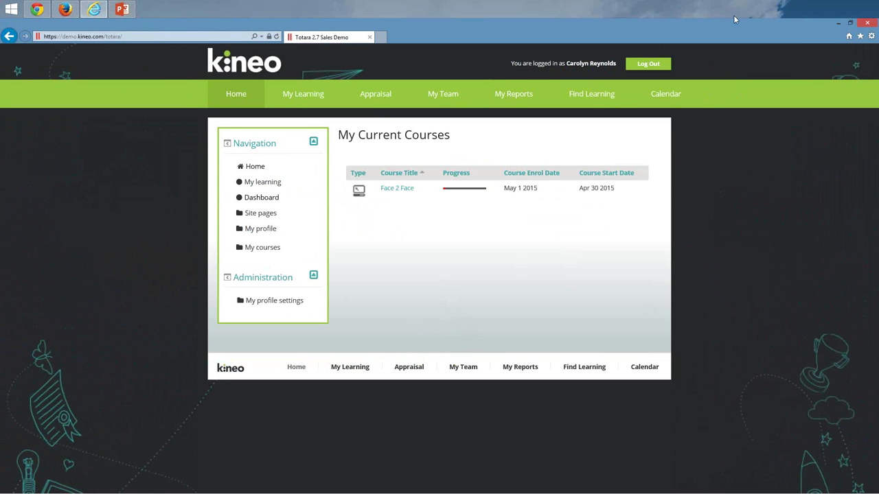
left_click(127, 13)
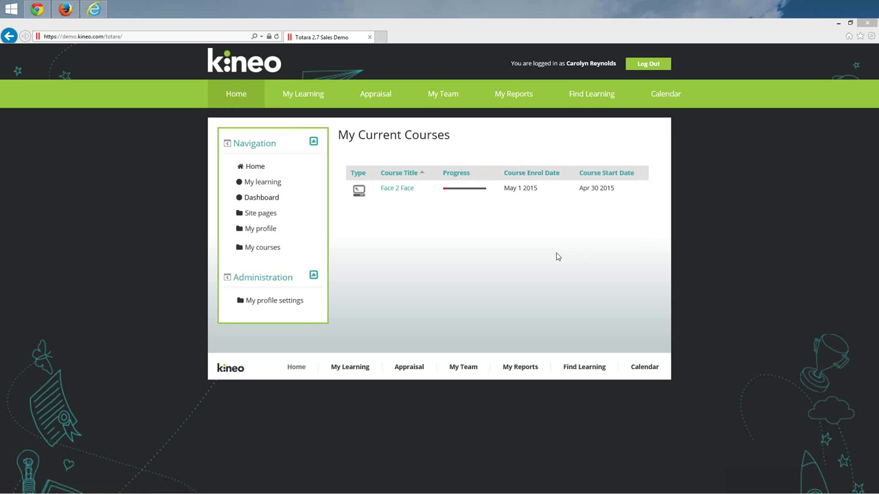
mouse_move(234, 96)
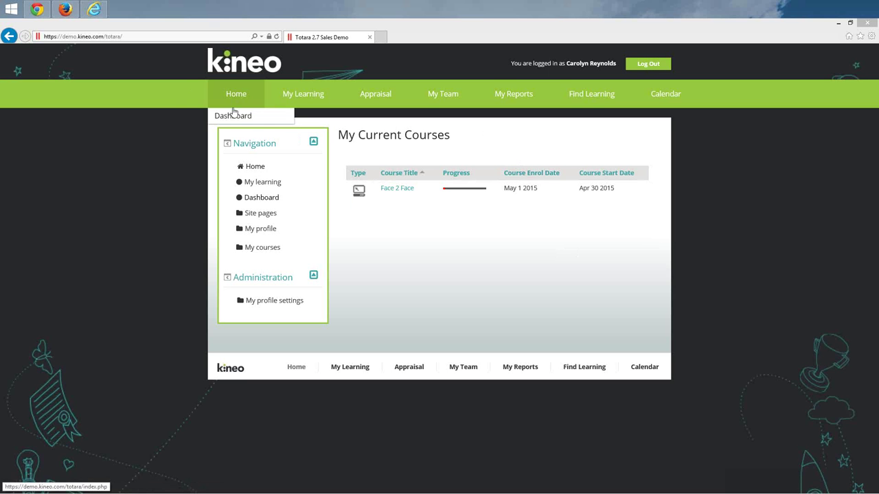
left_click(234, 116)
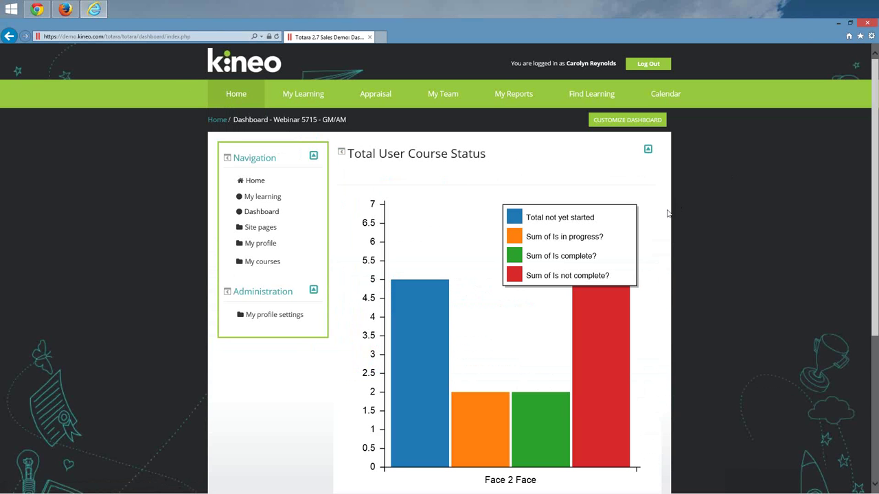
Step: Check the Face 2 Face bars in the Total User Course Status chart and the reports listed in Report Manager
scroll(667, 214, "down", 2)
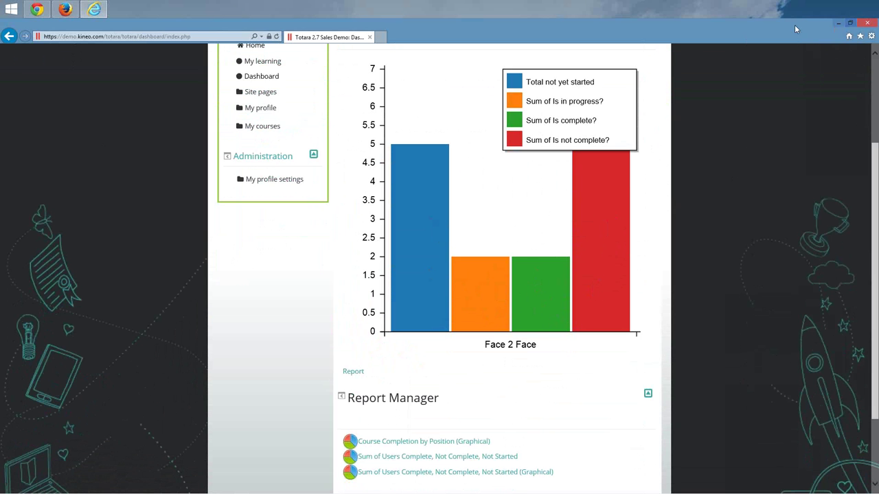
mouse_move(629, 185)
scroll(629, 185, "up", 3)
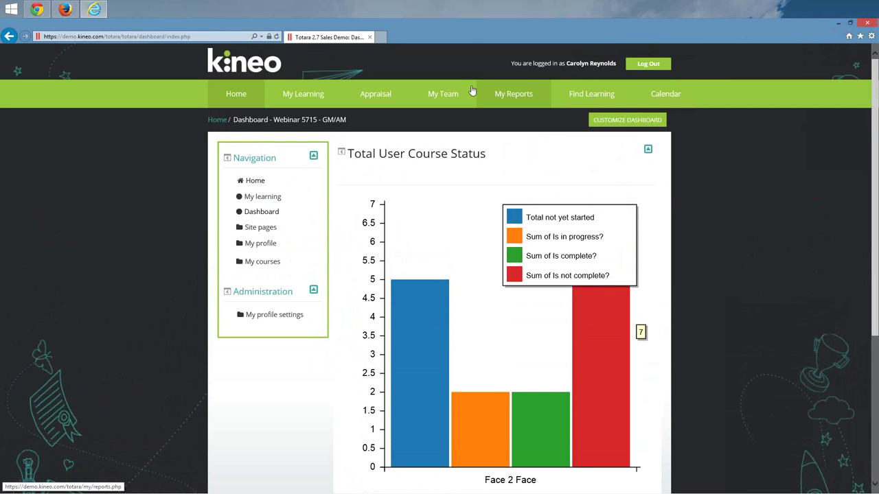
Step: Open the My Team page and examine the team members' login dates, course progress and per-member options
left_click(459, 93)
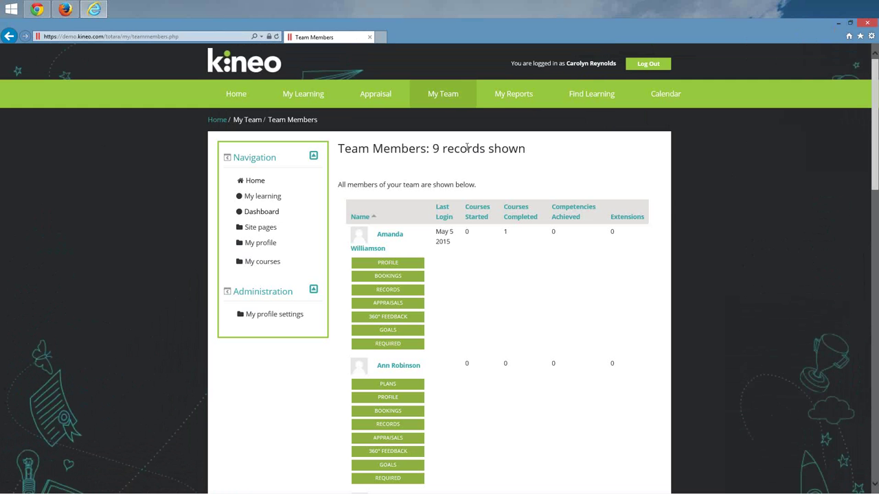
scroll(469, 150, "down", 14)
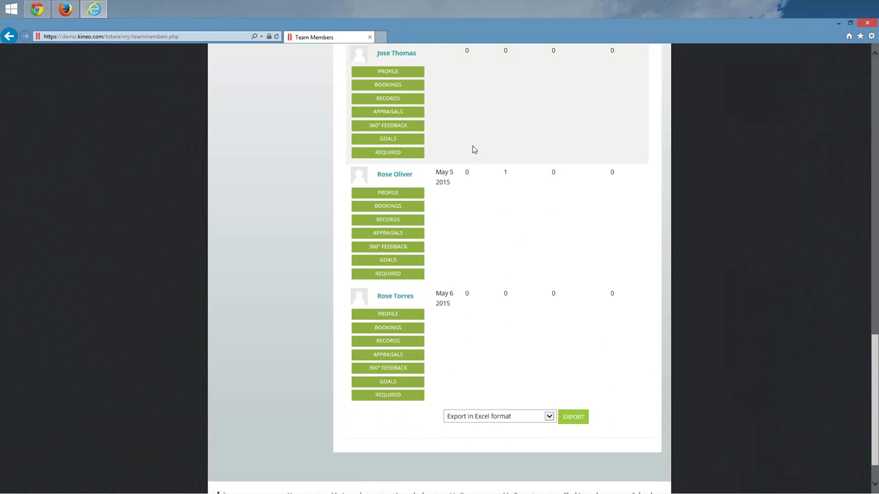
scroll(472, 150, "up", 8)
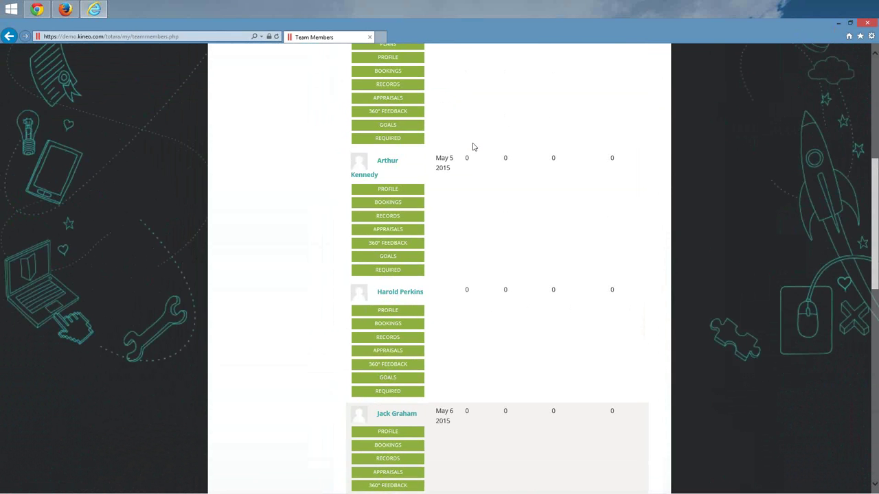
scroll(472, 147, "up", 3)
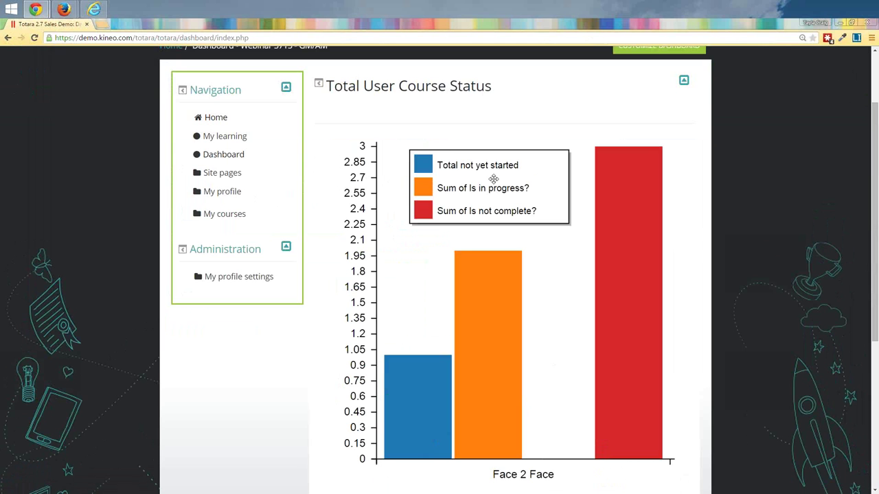
Step: Check the not yet started and not complete bars of the Total User Course Status chart in the Chrome session
mouse_move(635, 237)
mouse_move(410, 384)
mouse_move(633, 297)
Step: Switch to the Firefox session and log in with the prefilled username by entering the account password
mouse_move(73, 12)
left_click(114, 53)
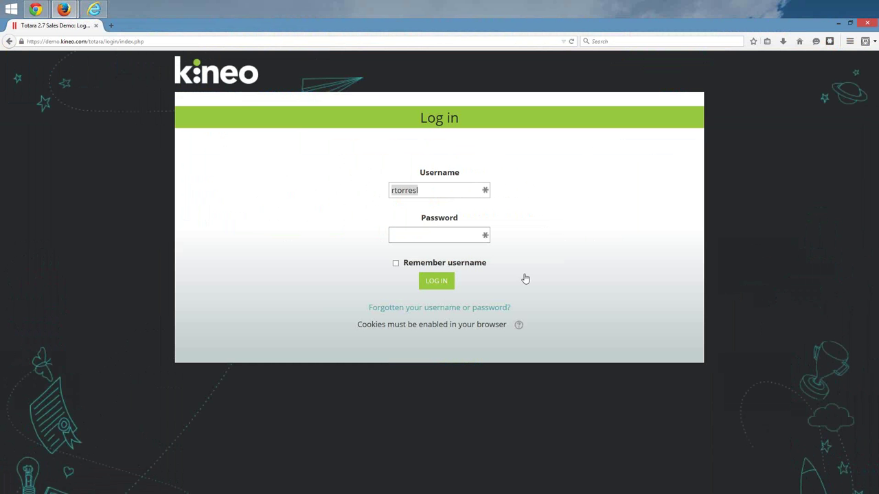
left_click(423, 236)
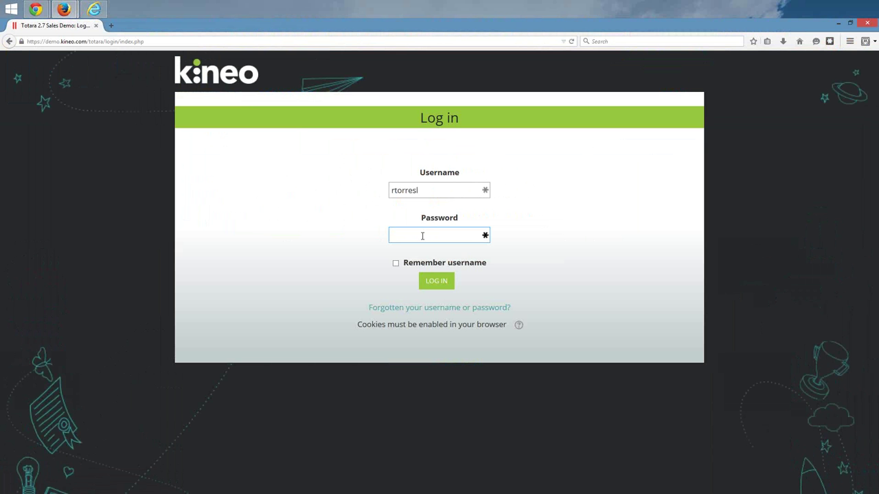
type("••••••••••")
key("Return")
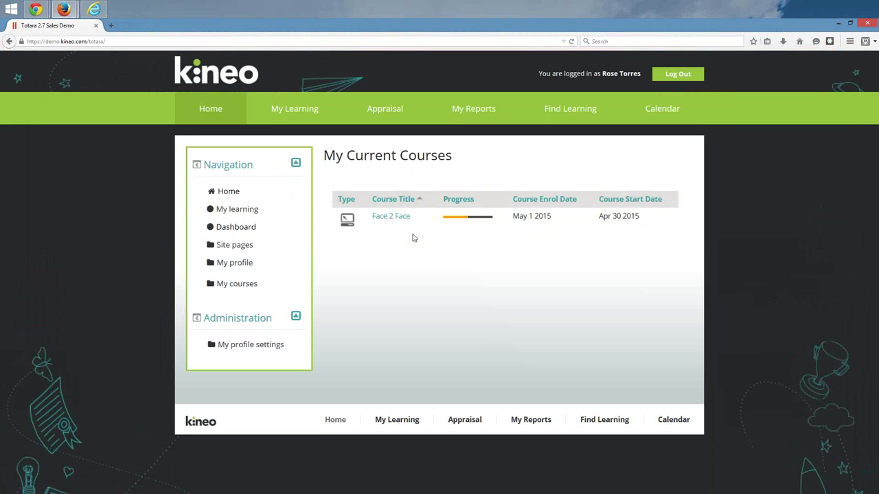
Step: Open the Webinar 5715 - Other Employees dashboard and dock its Navigation and Administration blocks
left_click(217, 135)
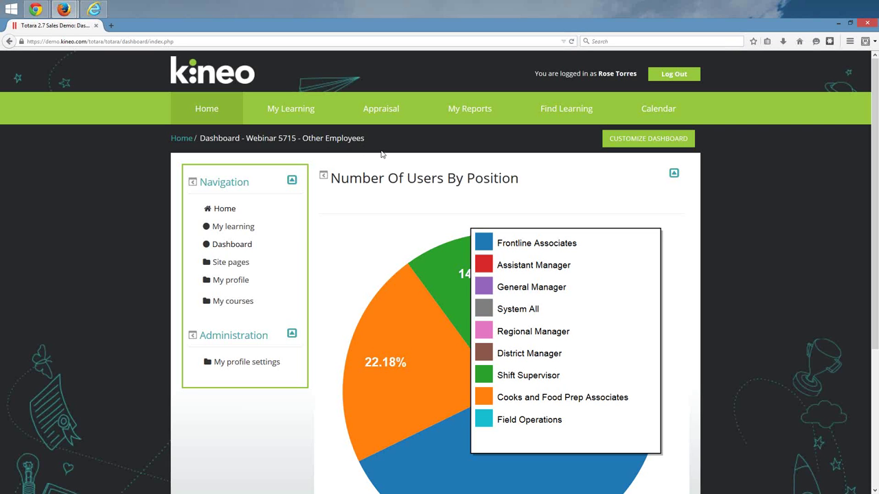
left_click(192, 183)
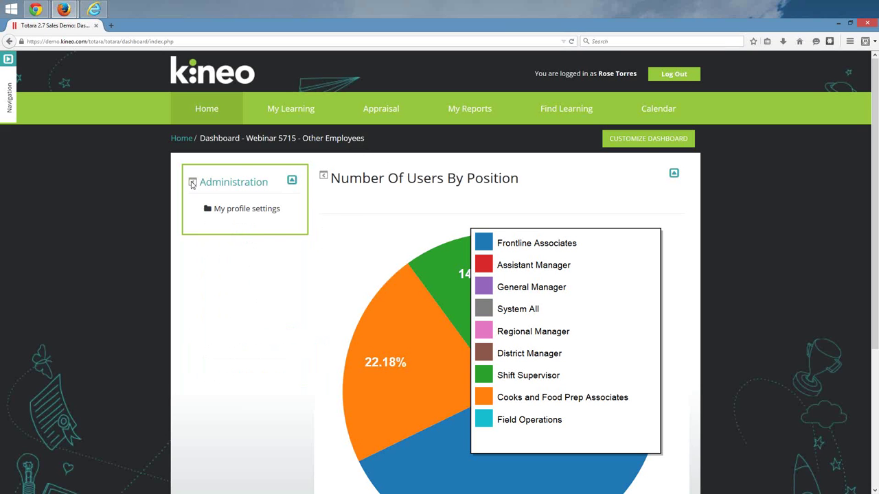
left_click(192, 184)
Step: Move the legend off the upper slices of the Number Of Users By Position pie chart and inspect the Frontline Associates slice
scroll(368, 218, "down", 1)
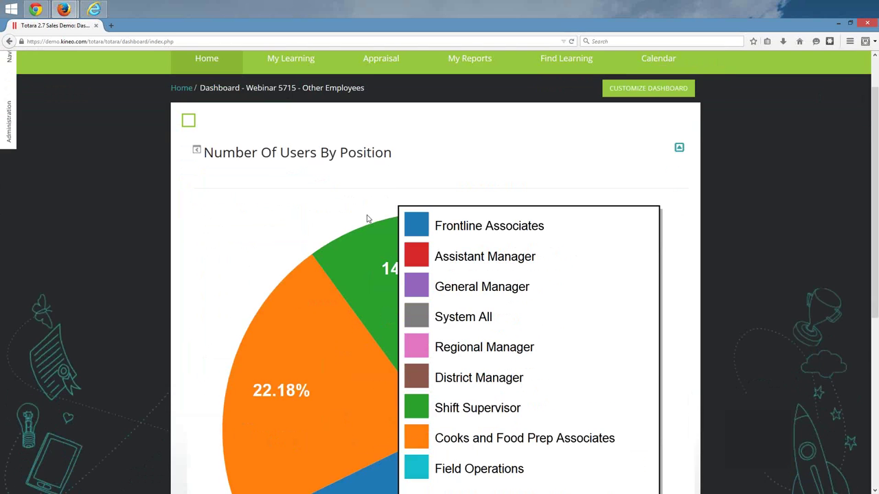
scroll(367, 218, "down", 2)
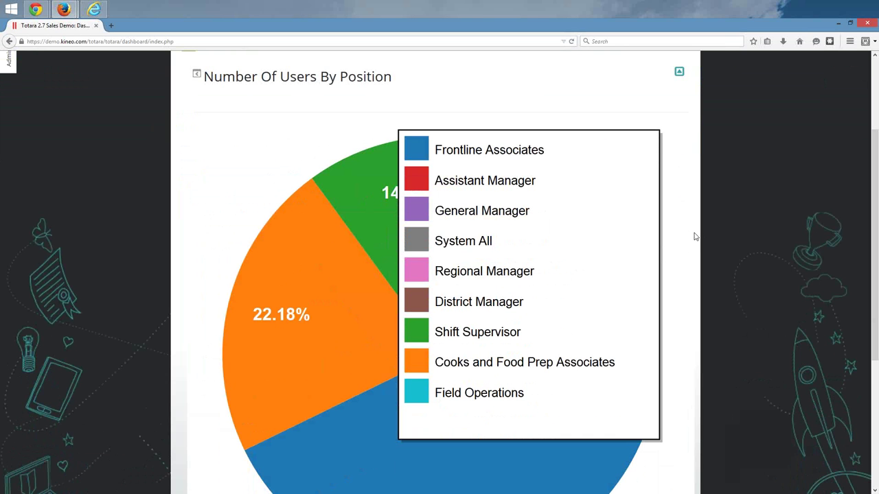
scroll(694, 235, "down", 4)
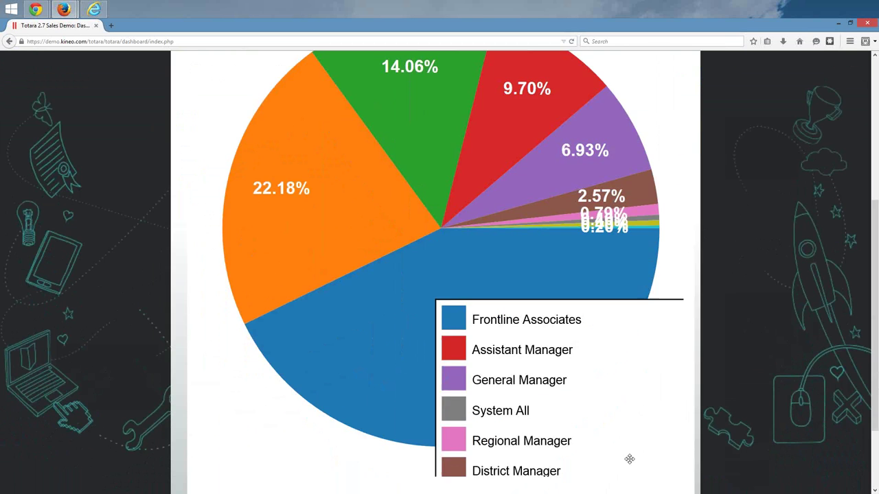
left_click_drag(629, 459, 657, 422)
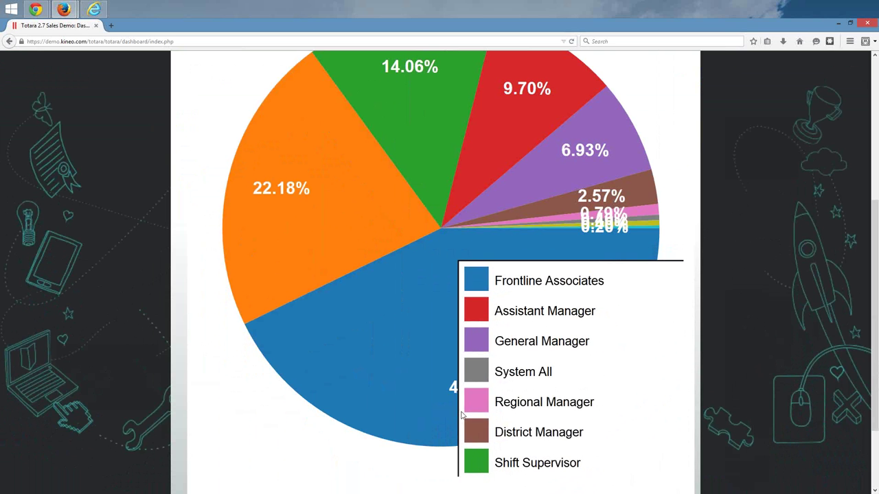
mouse_move(433, 382)
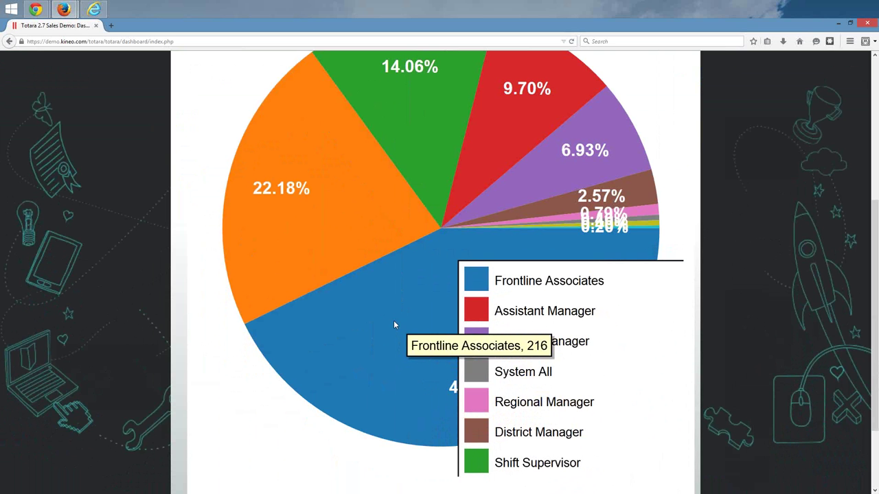
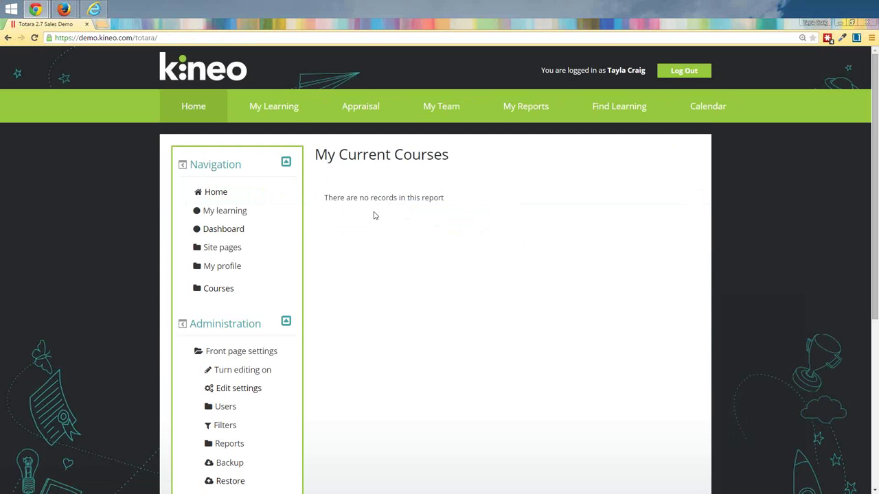
Step: In the Chrome administrator session, open Report builder's Manage reports page from the site administration reports
scroll(375, 222, "down", 4)
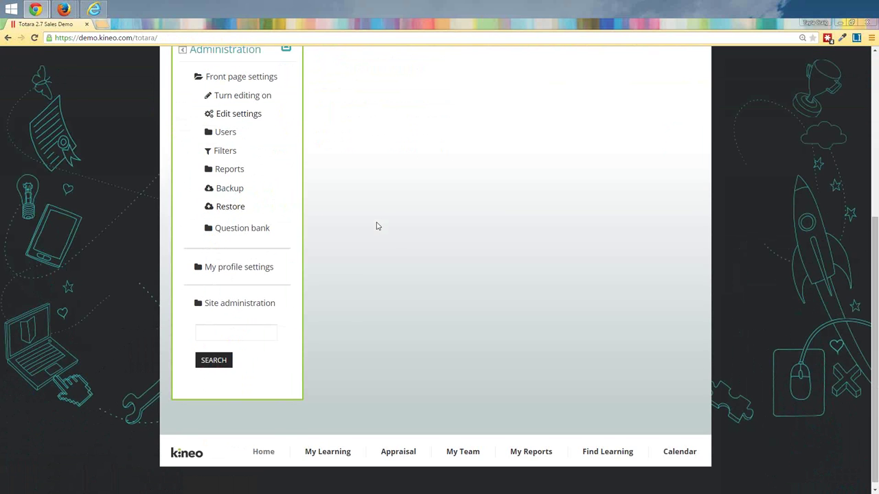
left_click(234, 296)
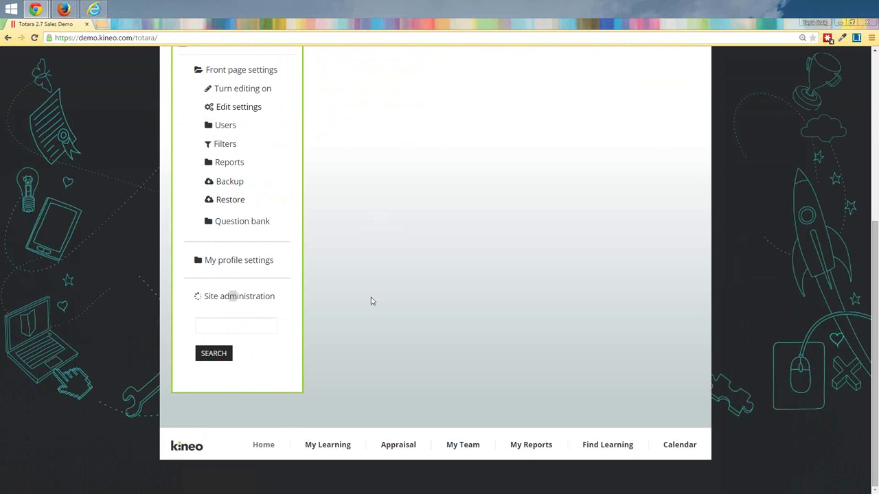
scroll(374, 298, "down", 4)
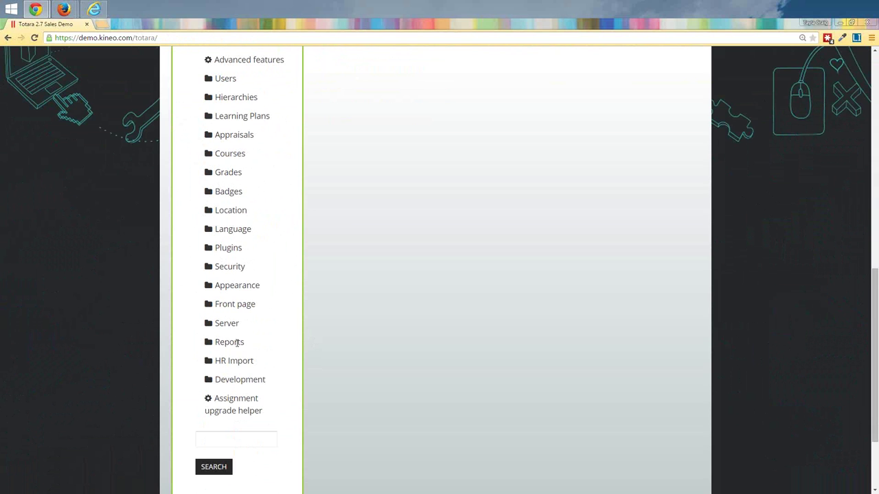
left_click(234, 342)
scroll(274, 315, "down", 1)
left_click(274, 315)
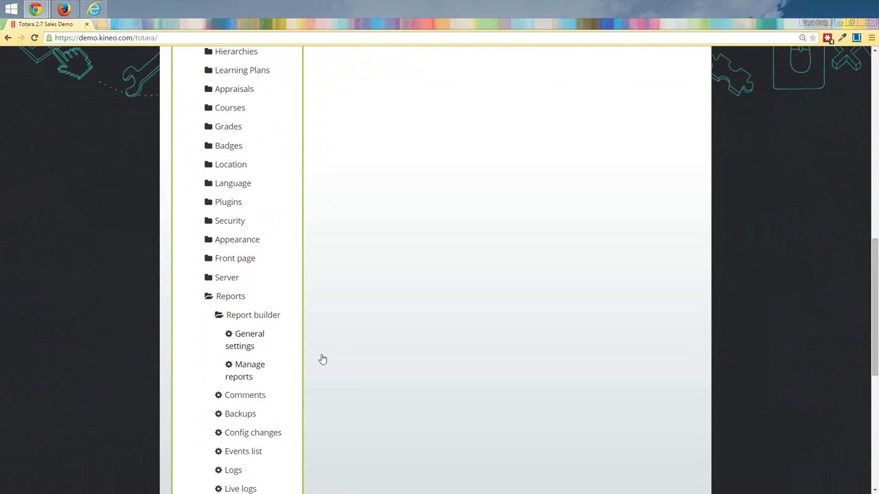
left_click(249, 370)
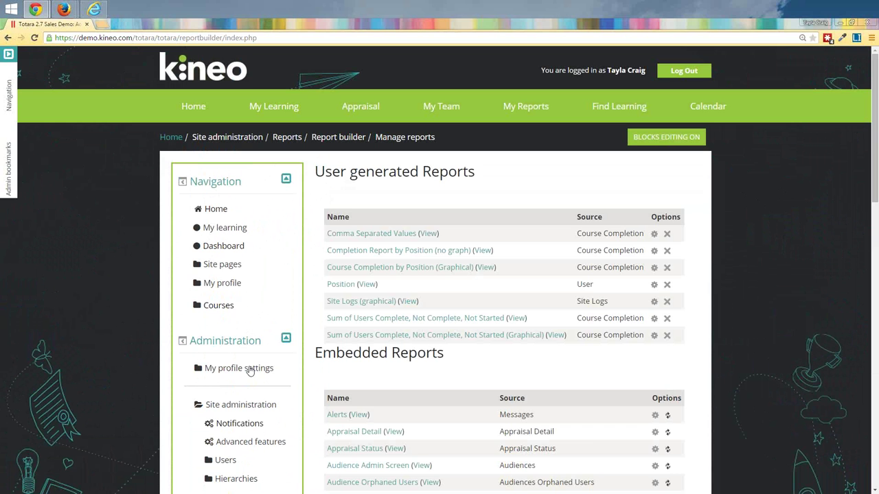
Step: Open the Sum of Users Complete, Not Complete, Not Started (Graphical) report for editing and go to its column settings
scroll(466, 295, "down", 1)
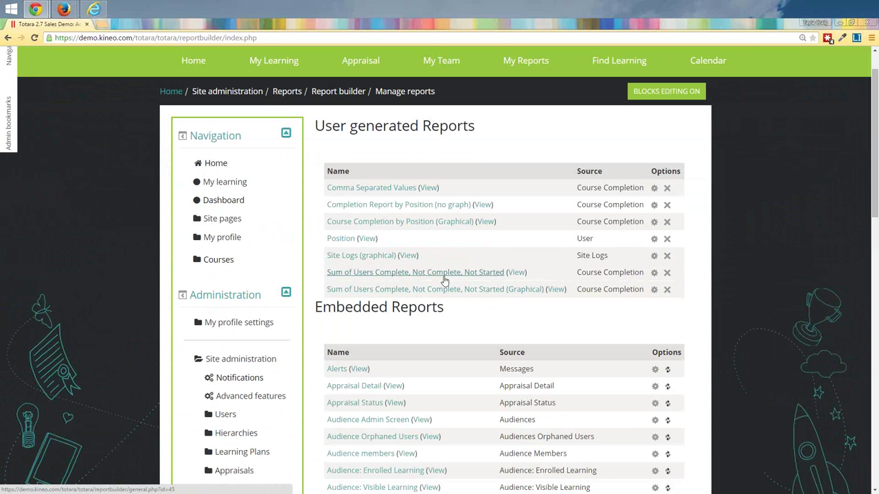
left_click_drag(654, 295, 645, 298)
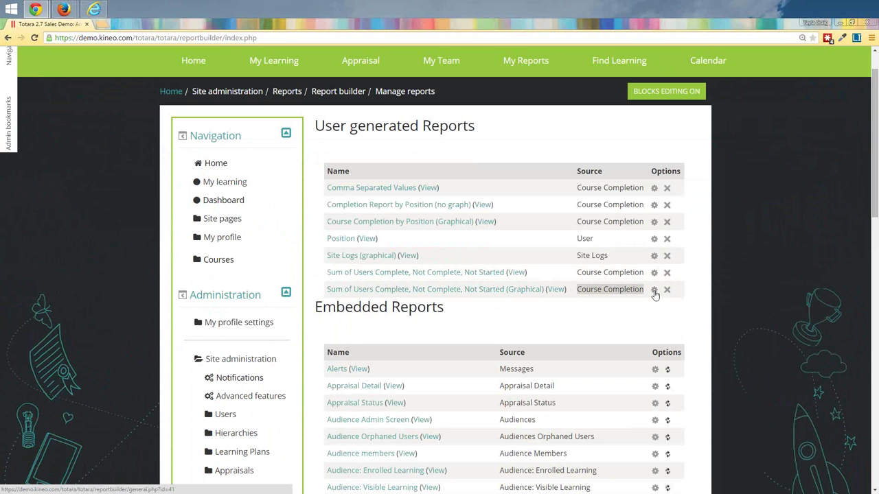
left_click(654, 291)
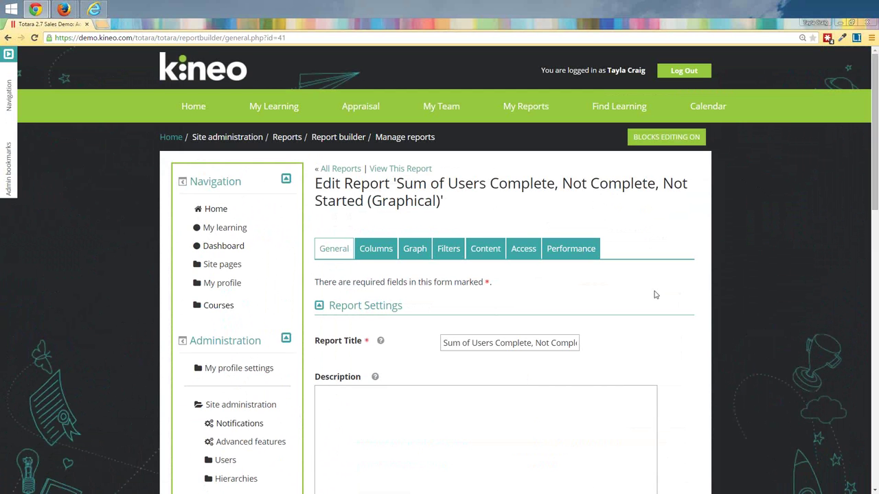
scroll(664, 390, "down", 2)
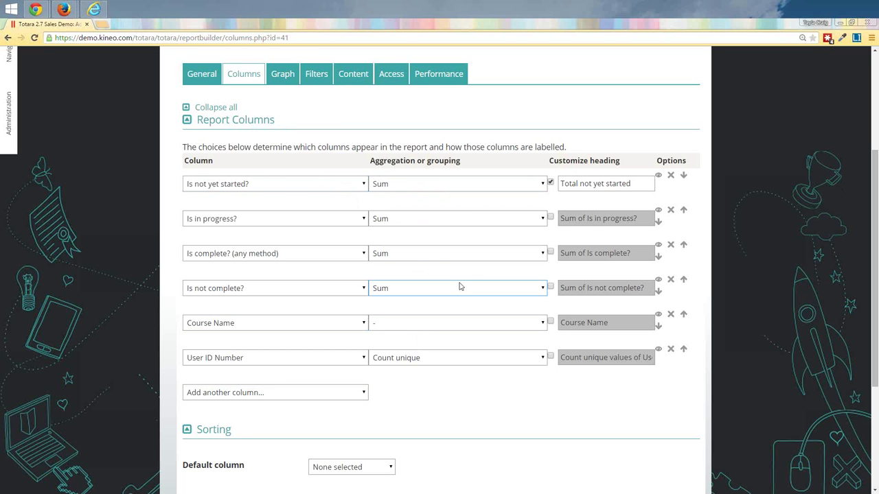
Step: Set the aggregation of the not yet started, in progress, complete and not complete columns to Count and save the changes
left_click(389, 190)
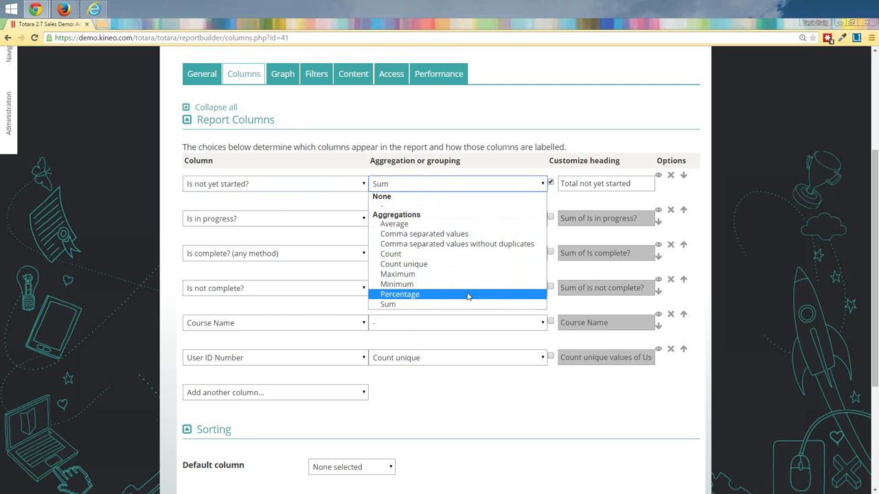
left_click(451, 254)
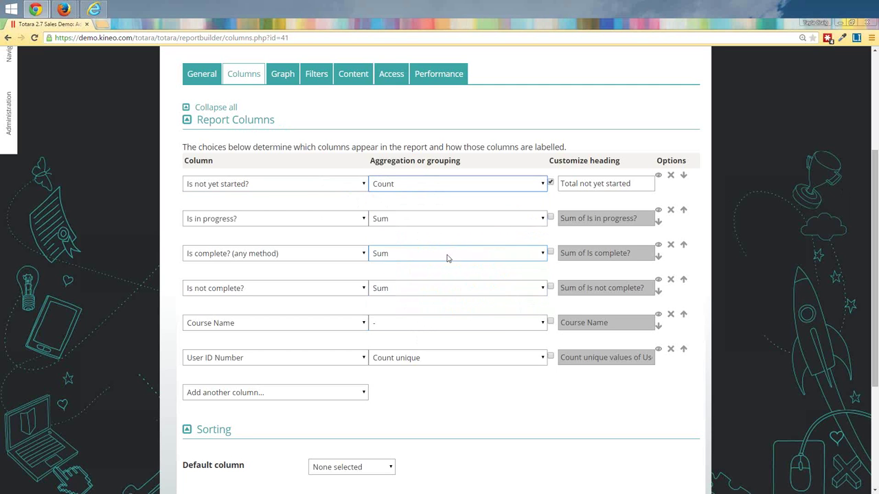
left_click(432, 220)
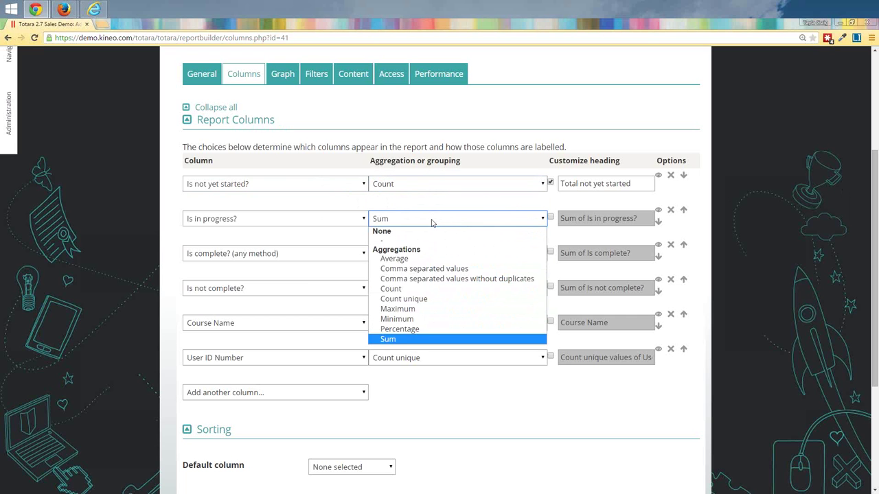
left_click(427, 290)
left_click(420, 256)
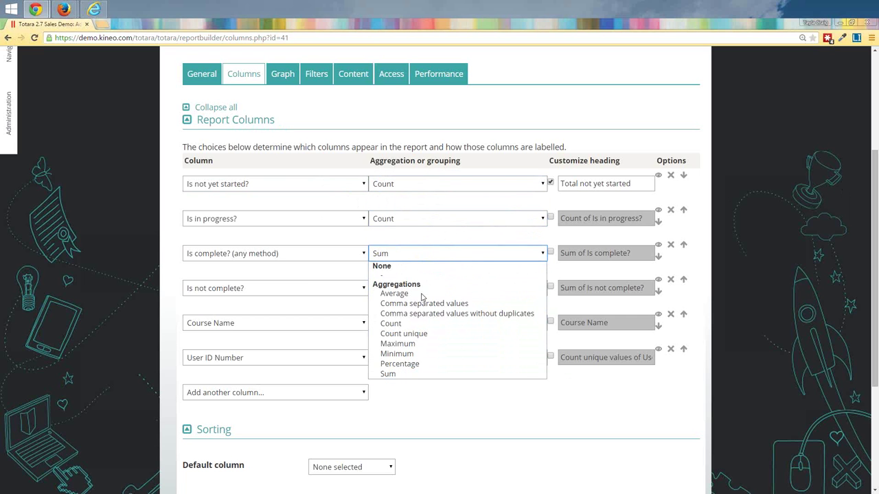
left_click(424, 323)
left_click(418, 289)
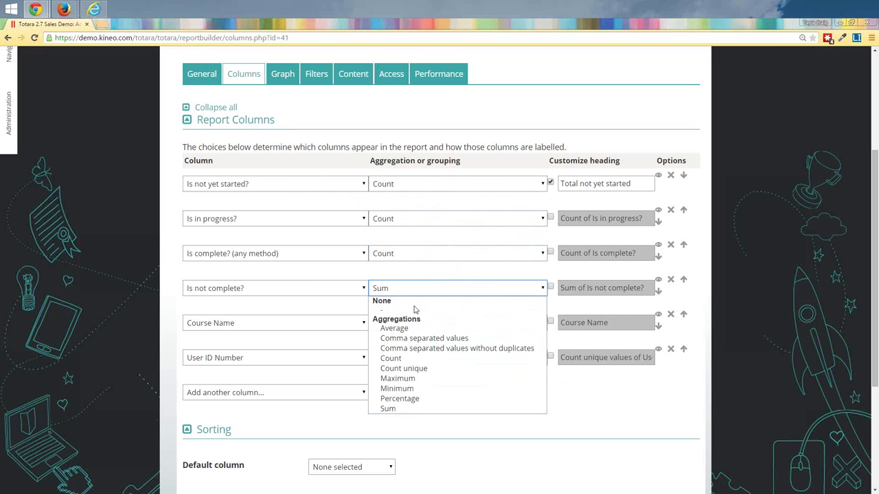
left_click(420, 359)
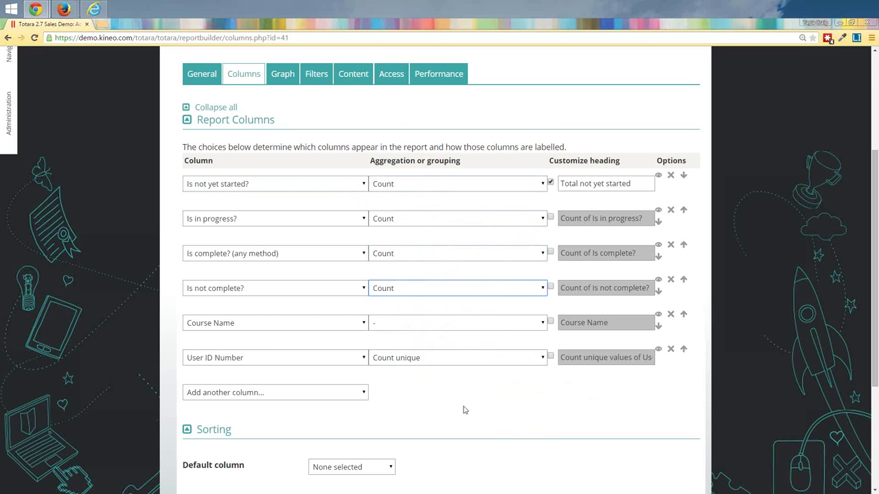
scroll(463, 410, "down", 1)
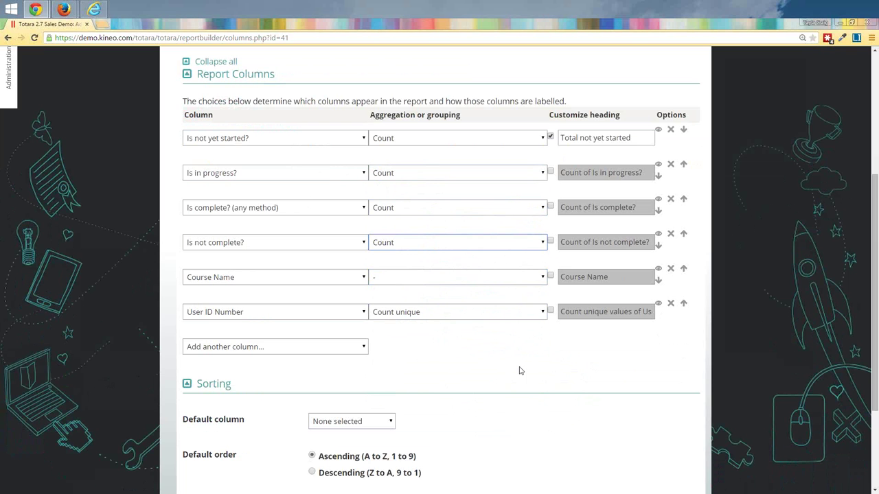
scroll(520, 370, "down", 2)
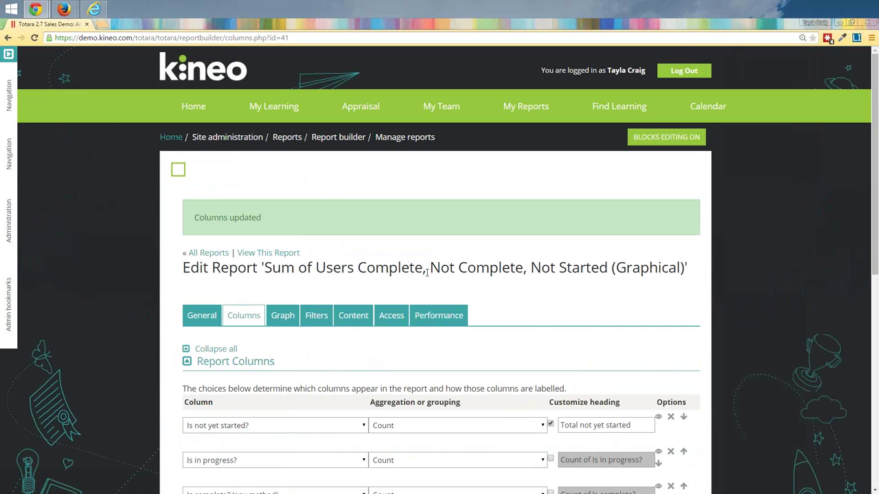
Step: Open the edited report in a new browser tab and review its bar chart for the Count aggregations
right_click(256, 253)
left_click(283, 263)
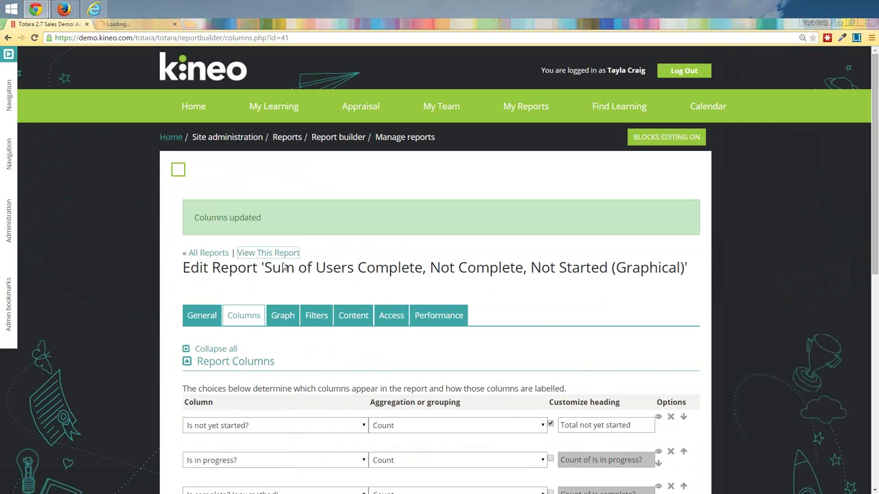
left_click(126, 24)
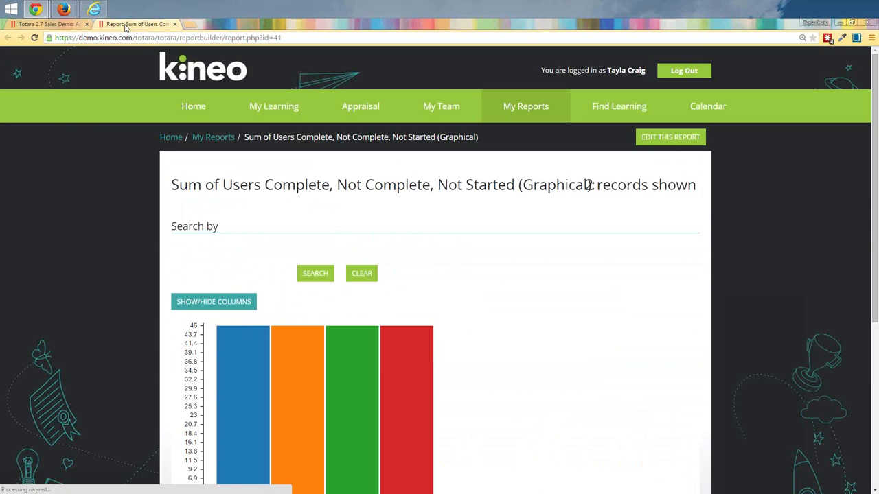
scroll(524, 247, "down", 2)
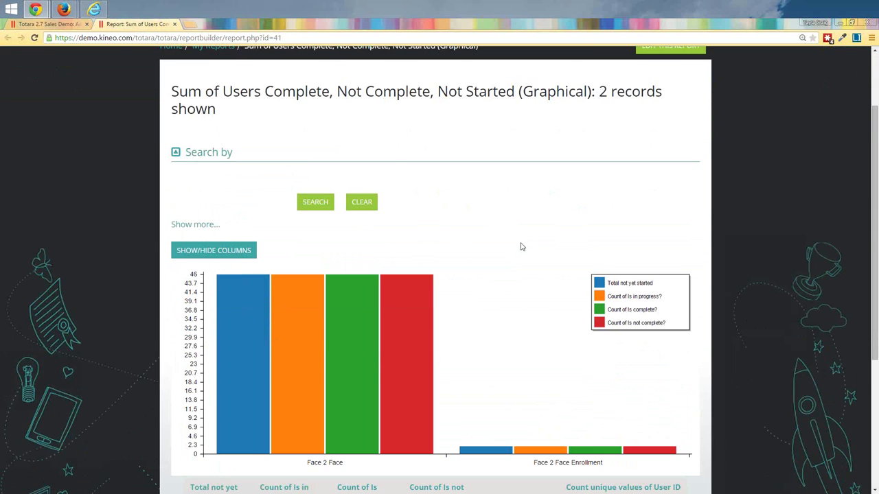
Step: Examine the table below the chart, comparing the status column counts with the unique User ID Number count for Face 2 Face
scroll(522, 247, "down", 1)
scroll(521, 245, "down", 2)
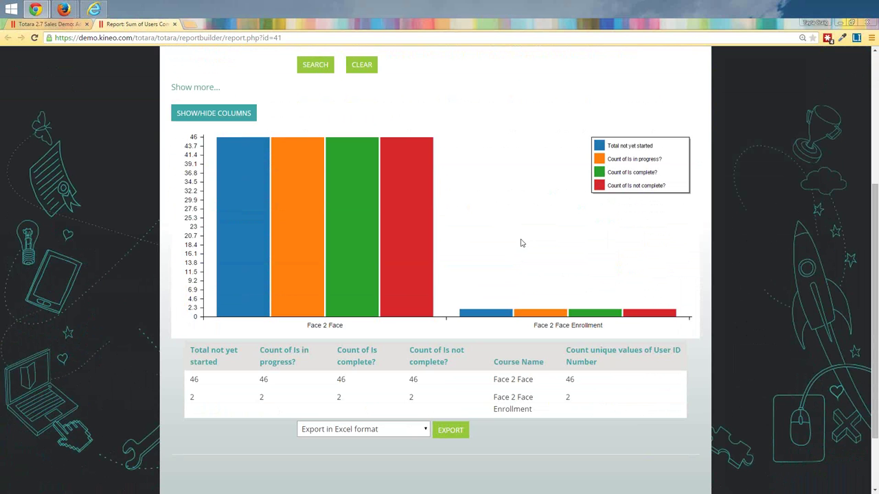
double_click(570, 379)
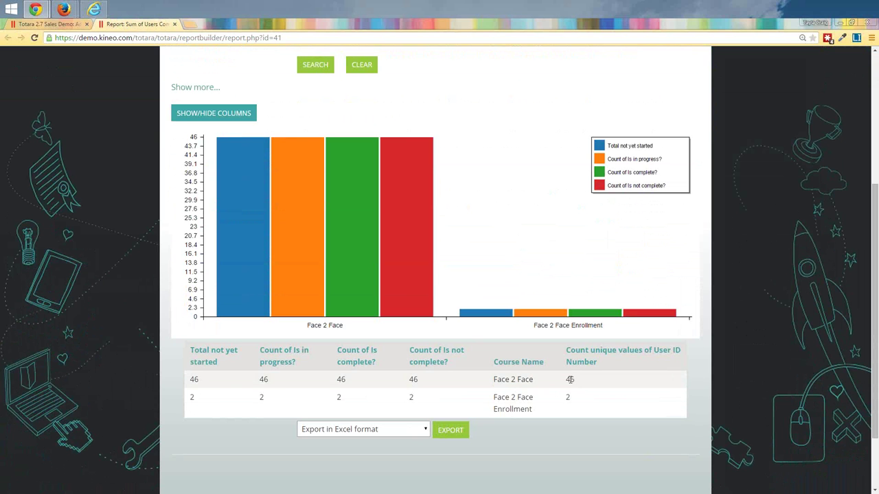
mouse_move(256, 250)
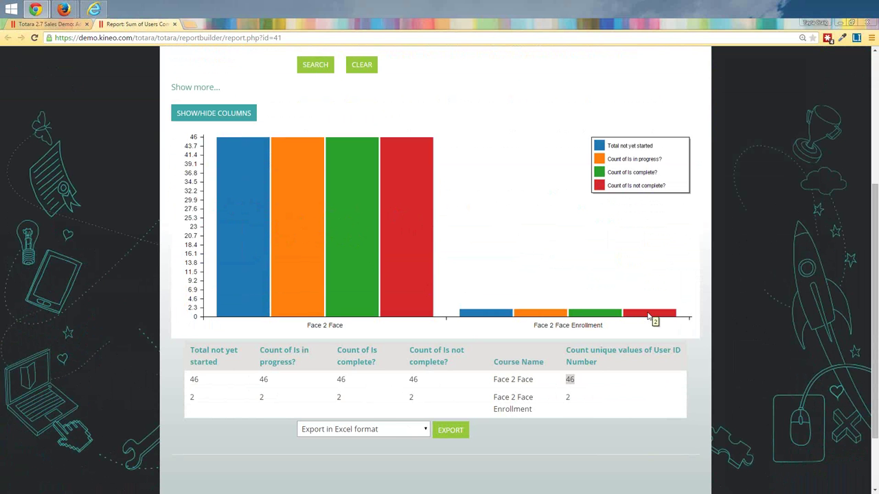
Step: In the report's column settings, set the not yet started, in progress, complete and not complete aggregations to Count unique and save the changes
key("alt+Left")
scroll(575, 333, "down", 2)
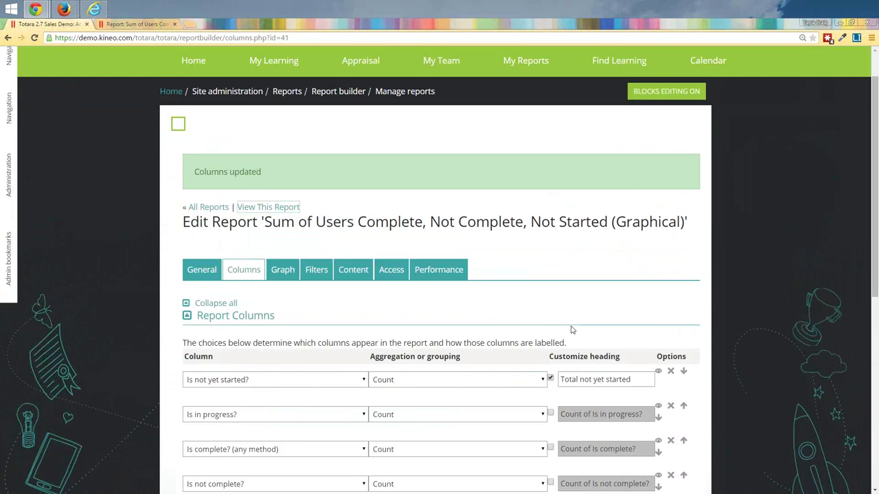
left_click(525, 288)
left_click(510, 372)
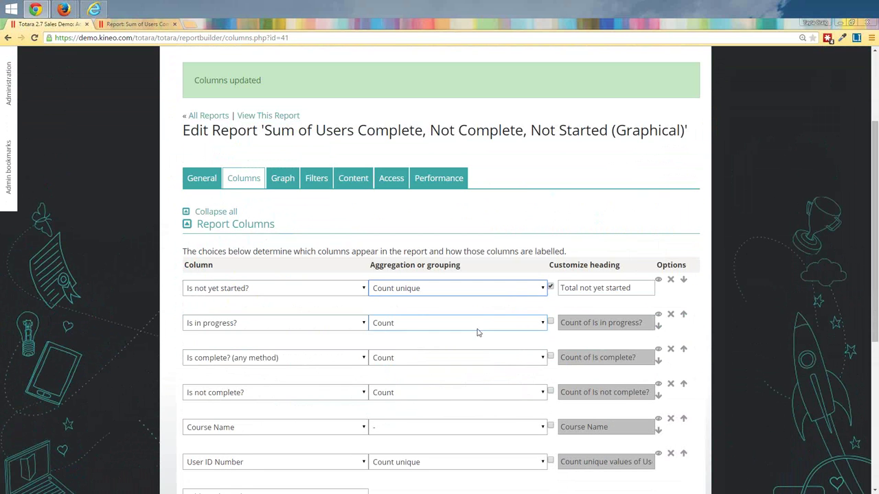
left_click(476, 325)
left_click(474, 403)
left_click(456, 358)
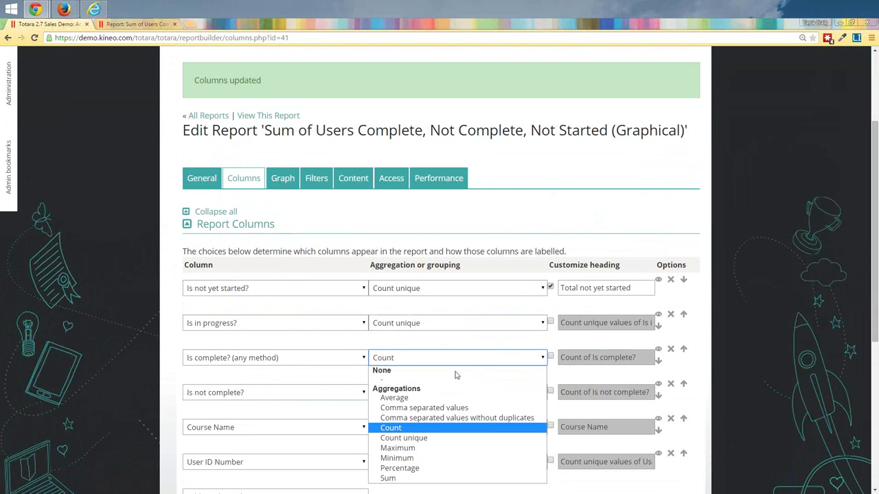
left_click(451, 438)
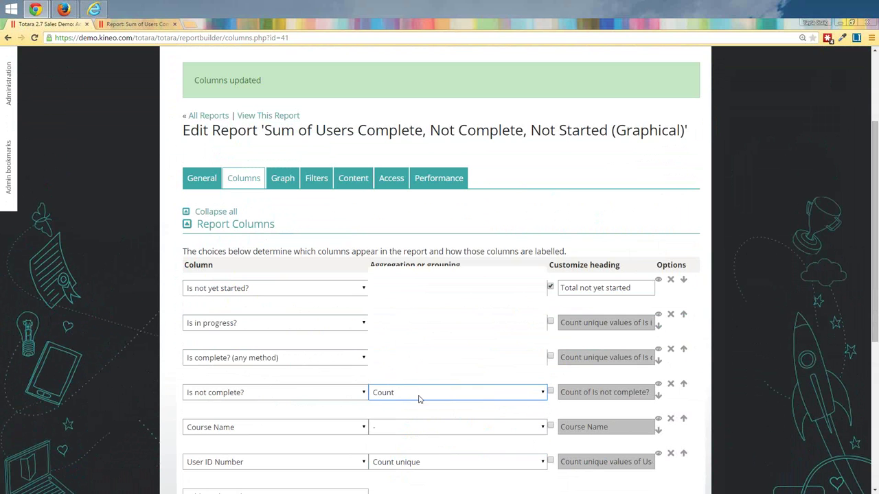
left_click(418, 395)
left_click(417, 340)
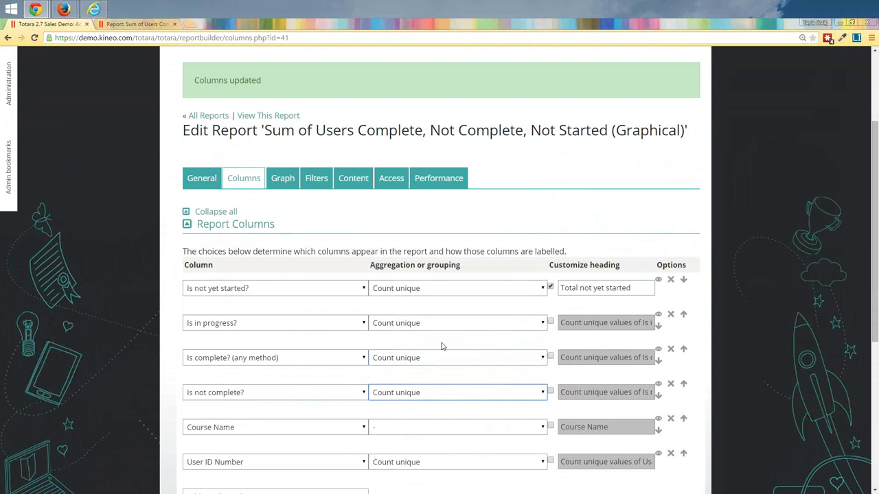
scroll(474, 378, "down", 5)
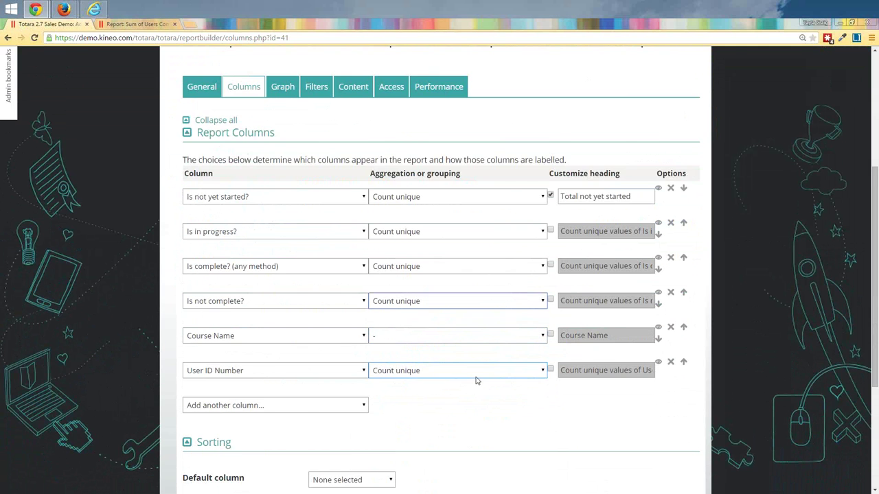
left_click(598, 426)
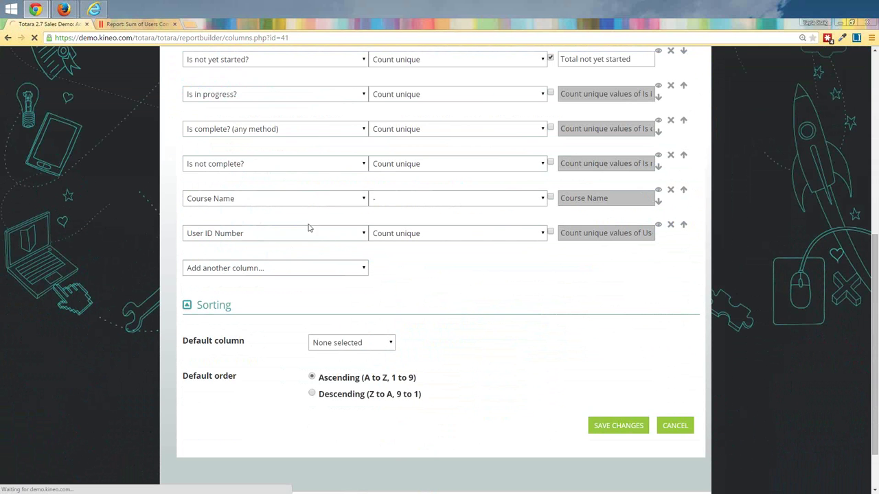
Step: Reload the report in its own browser tab and inspect the bar chart for the Count unique aggregations
left_click(118, 26)
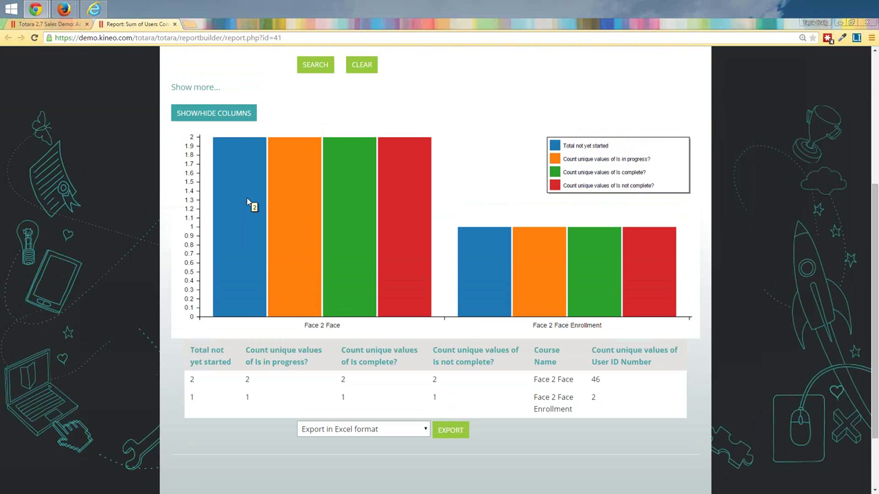
mouse_move(297, 191)
Step: Back in the column settings, set the not yet started, in progress, complete and not complete aggregations to Sum and save the changes
left_click(61, 27)
scroll(631, 263, "down", 3)
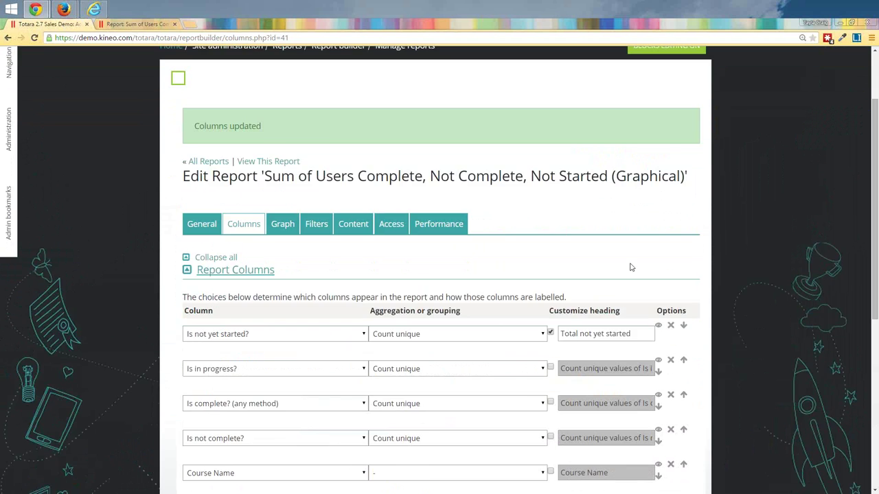
left_click(522, 242)
left_click(496, 362)
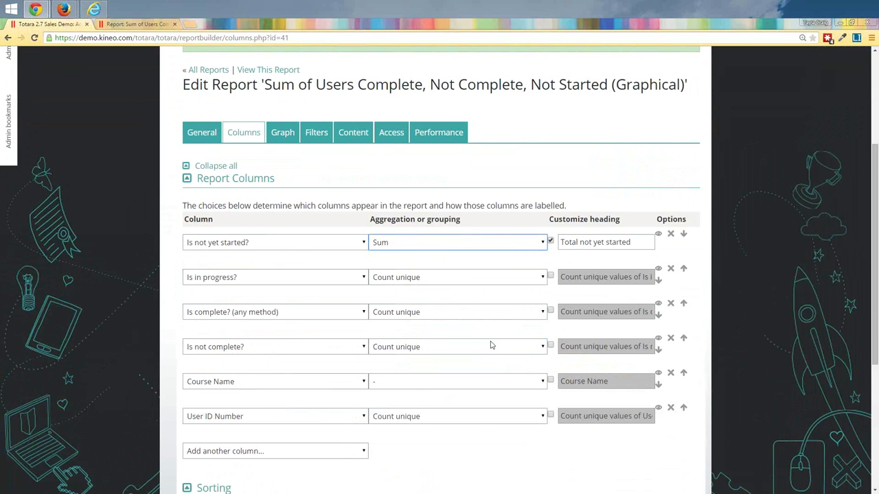
left_click(469, 276)
left_click(412, 398)
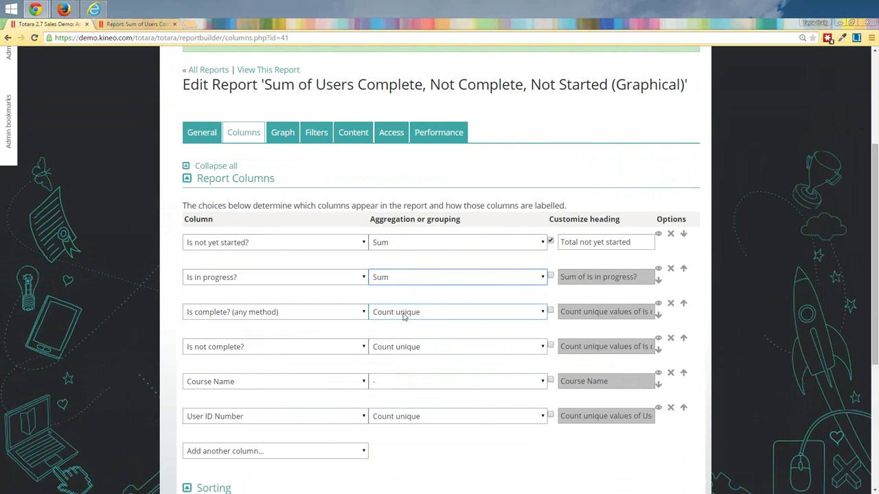
left_click(405, 312)
left_click(405, 430)
left_click(406, 346)
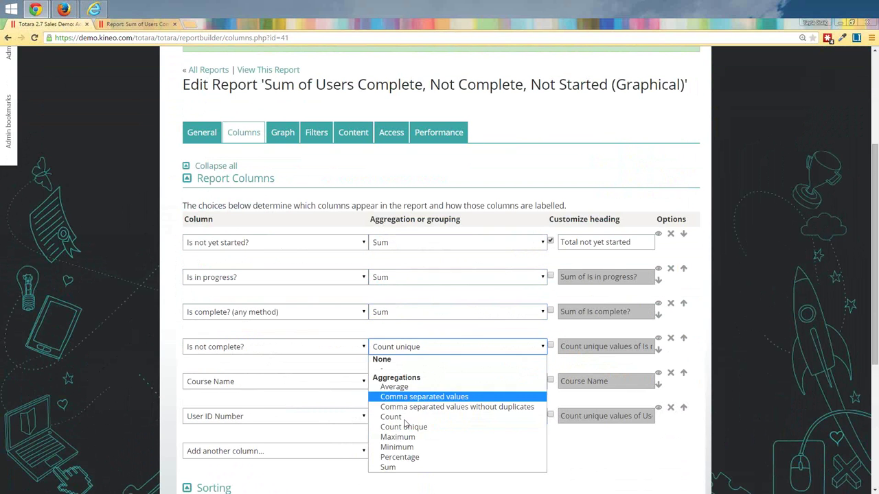
left_click(403, 467)
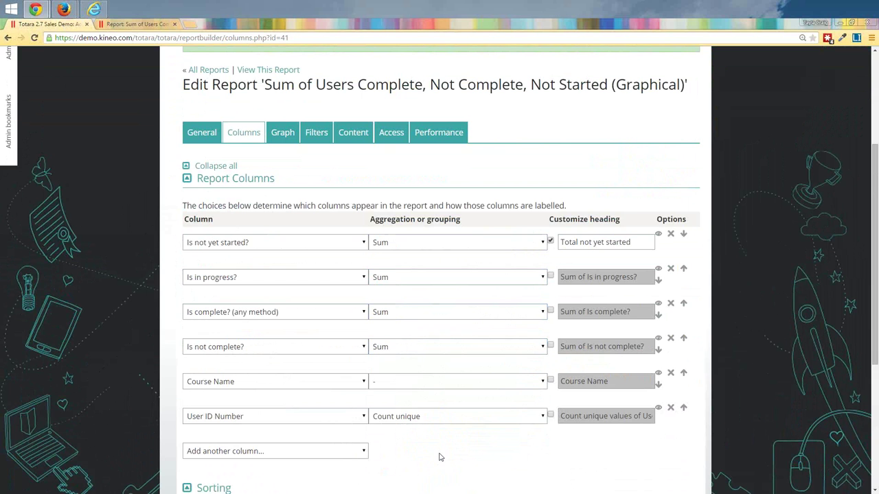
scroll(434, 453, "down", 1)
scroll(433, 444, "down", 1)
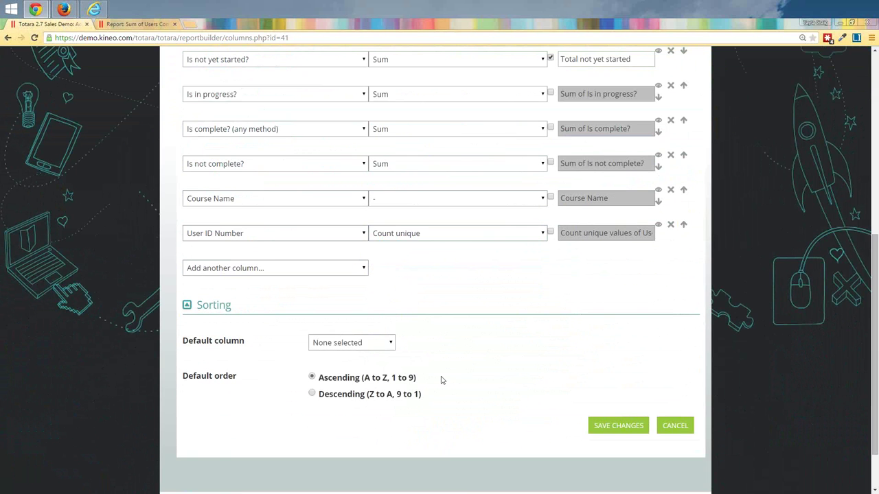
scroll(442, 379, "down", 1)
left_click(618, 380)
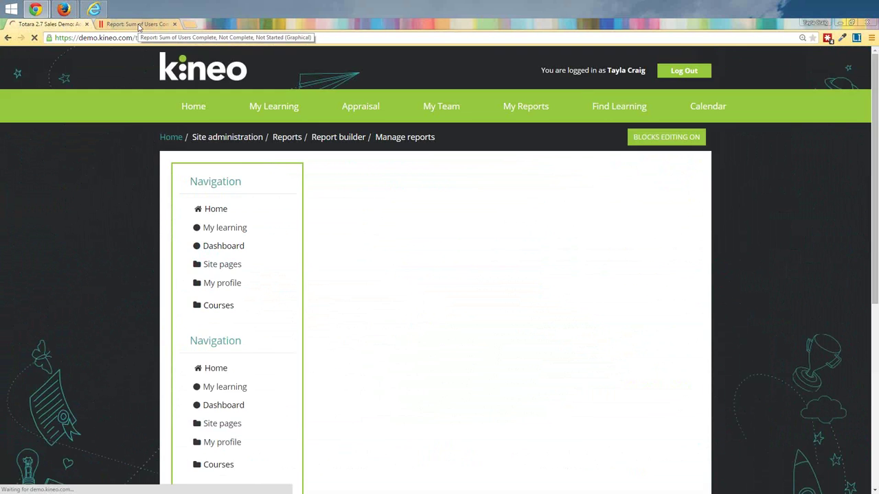
Step: Refresh the report in its browser tab and inspect each Face 2 Face bar for the Sum aggregations
left_click(138, 25)
key("F5")
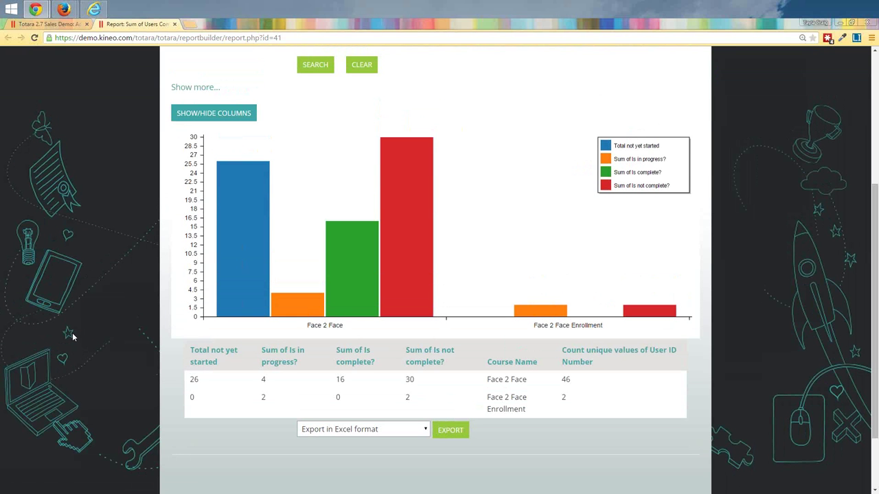
mouse_move(238, 263)
mouse_move(297, 312)
mouse_move(366, 275)
mouse_move(398, 201)
Step: Open the Sum of Users Complete, Not Complete, Not Started (Graphical) report for editing from its report page
scroll(501, 219, "up", 5)
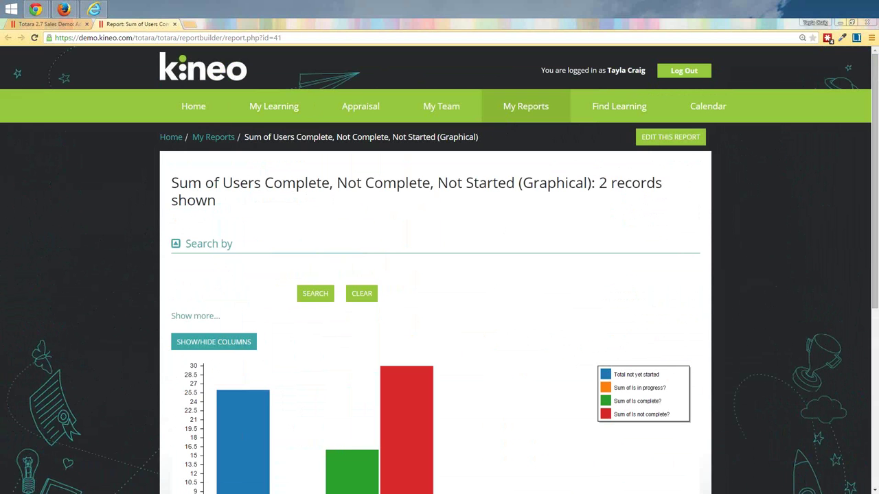
left_click(653, 144)
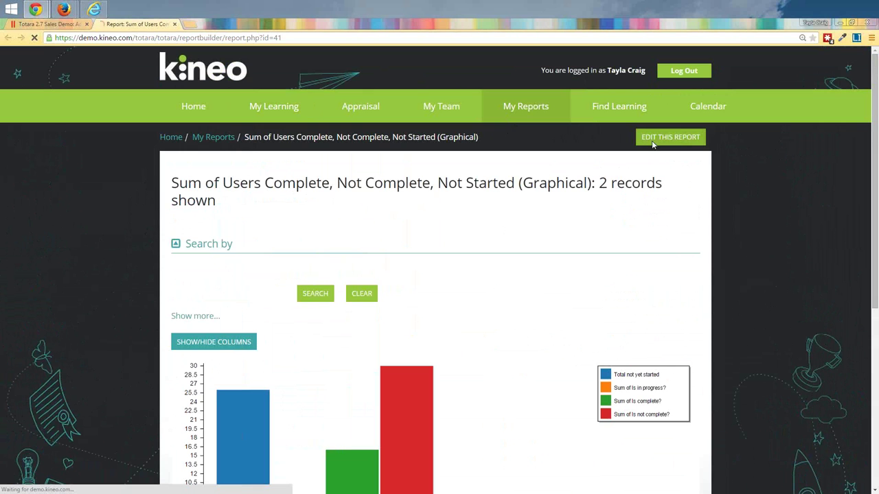